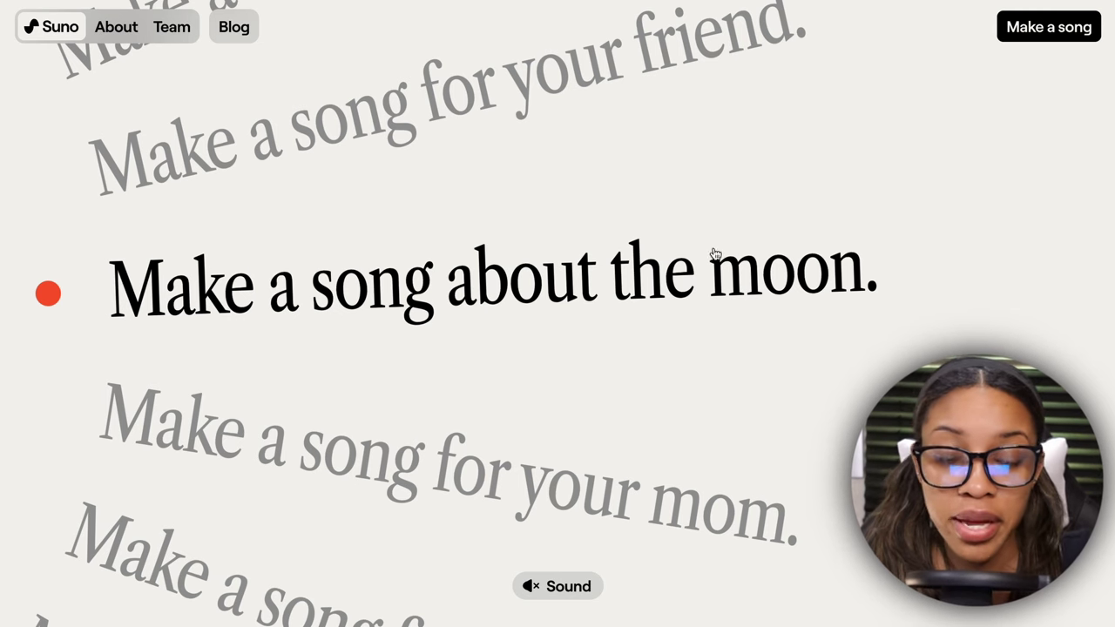
Open the song maker from the Suno home page and browse the trending songs
click(1045, 28)
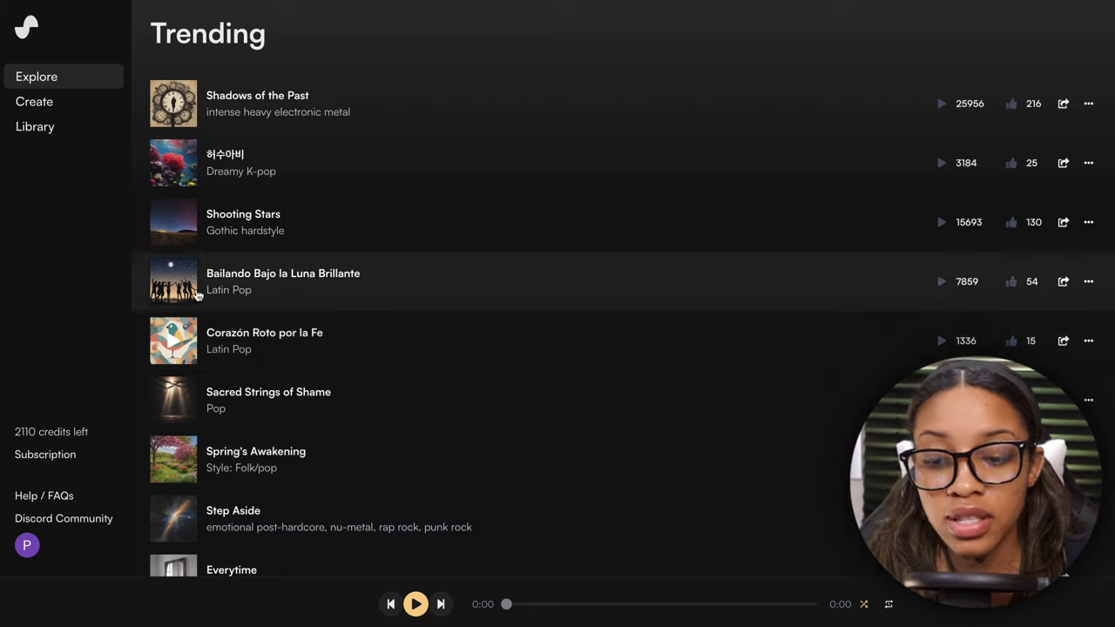
scroll(297, 374, down, 5)
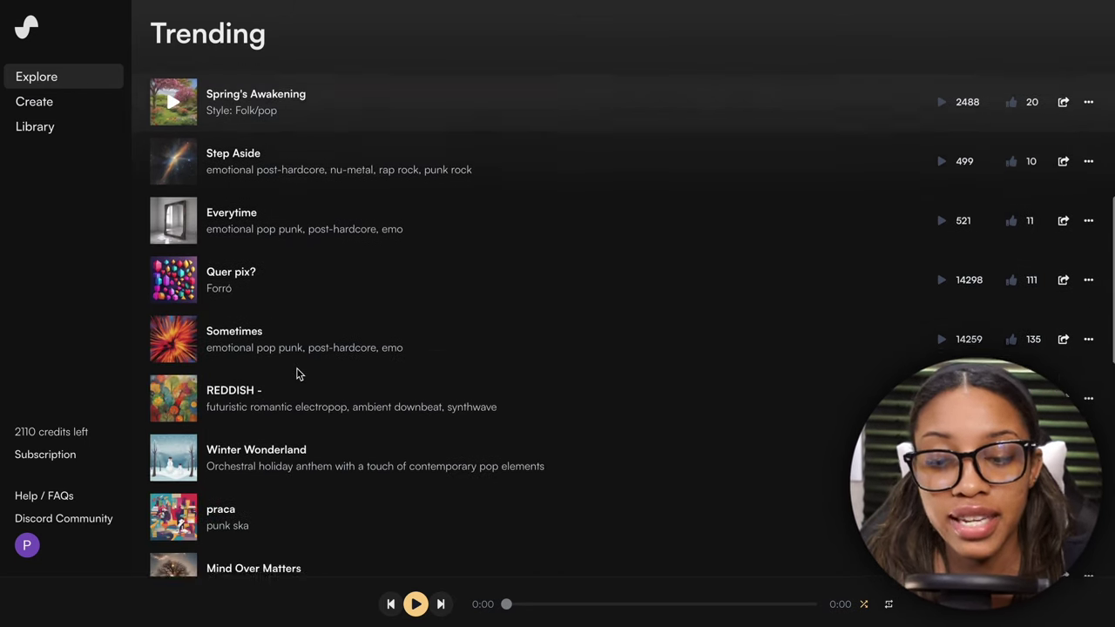
scroll(296, 375, up, 3)
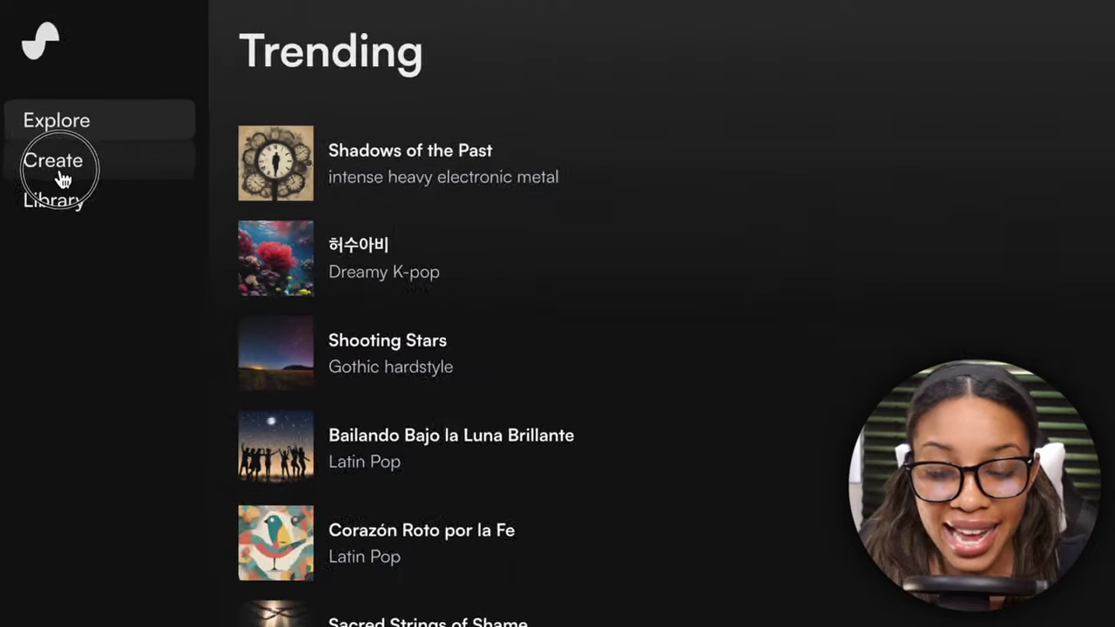
Generate a song described as "an upbeat country song with drums and guitar about enjoying the simple things in life each day"
click(73, 218)
scroll(478, 154, up, 10)
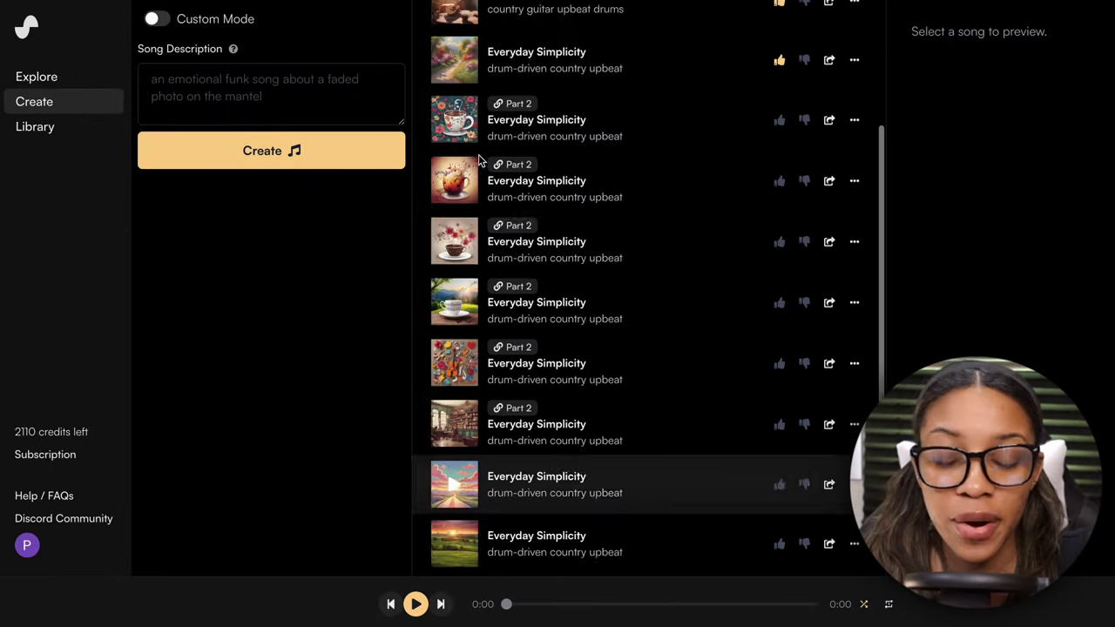
scroll(640, 338, down, 10)
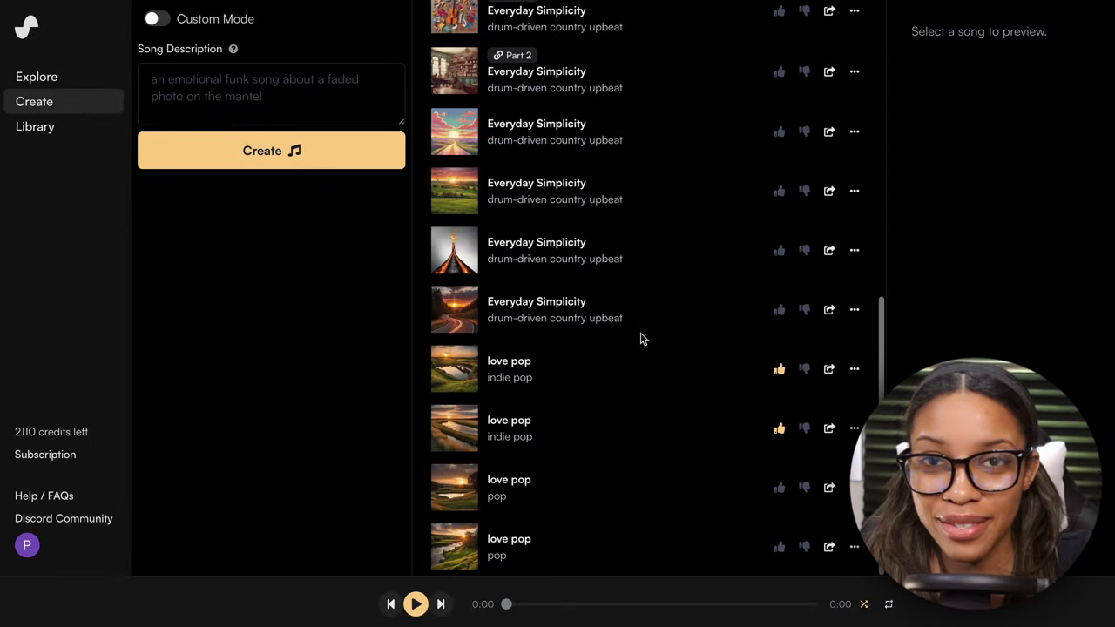
click(241, 76)
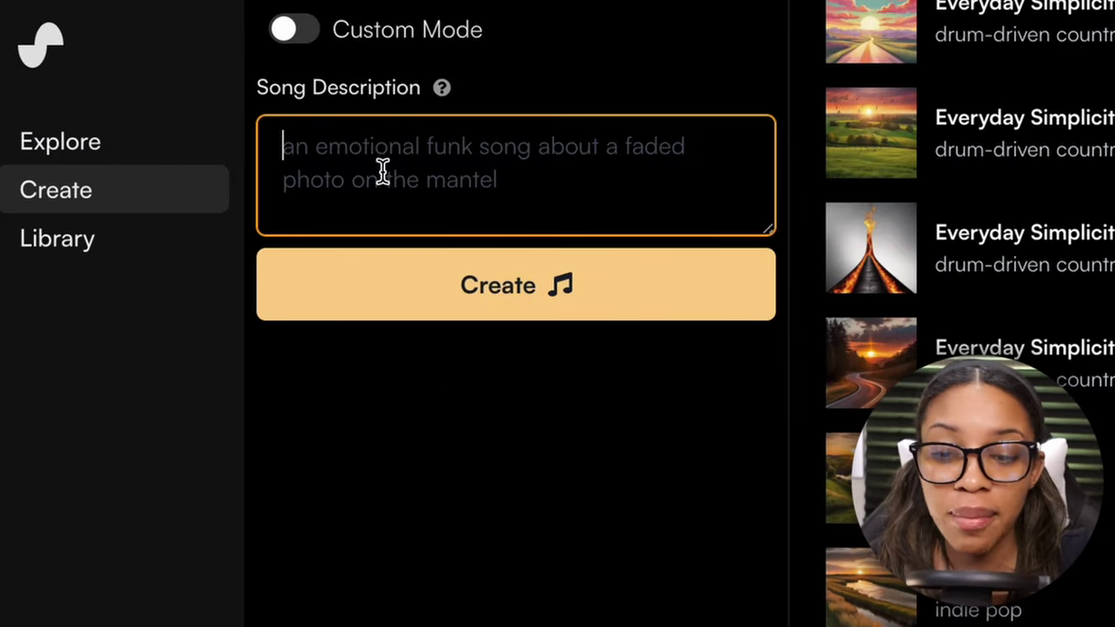
text(an upbeat country song with drums and guitar about enjoying the simple things in life each day)
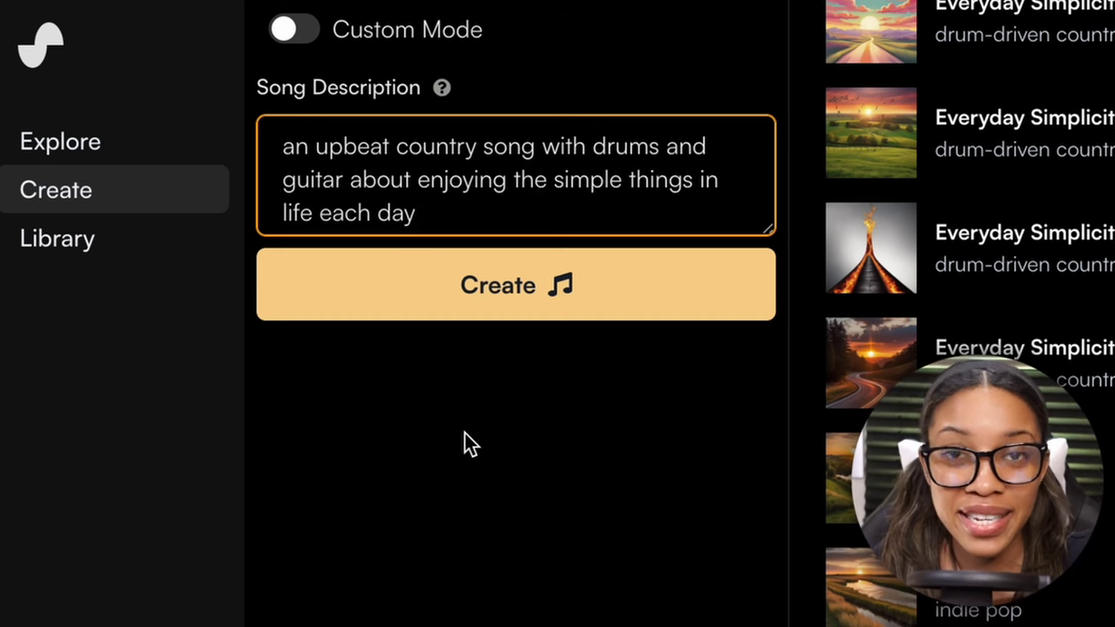
click(510, 296)
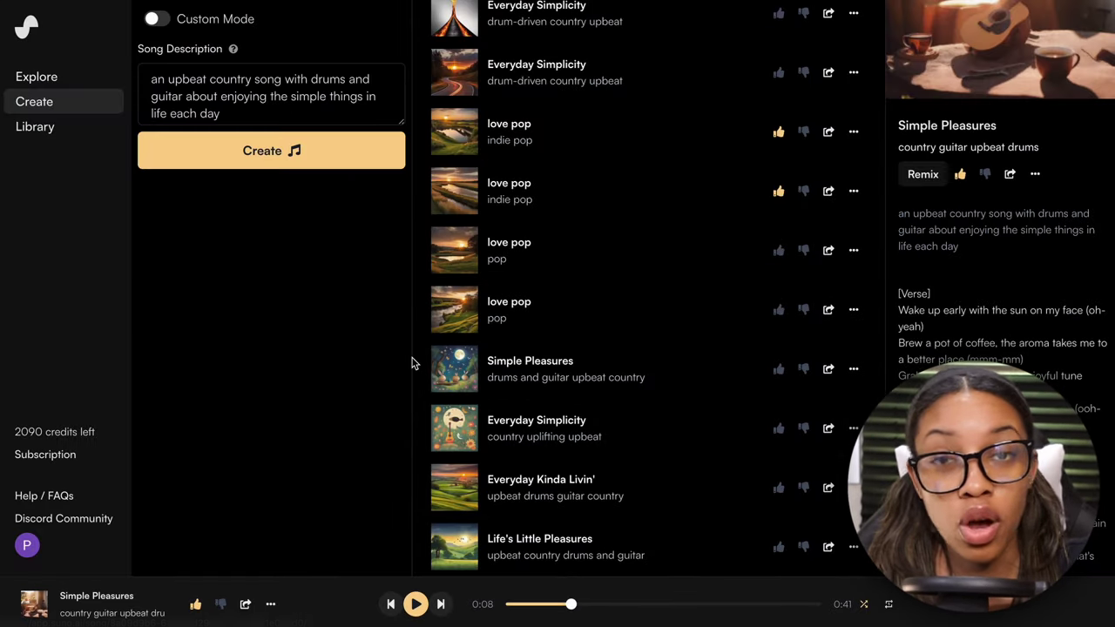
Generate two more batches of songs from the same country song description
click(267, 155)
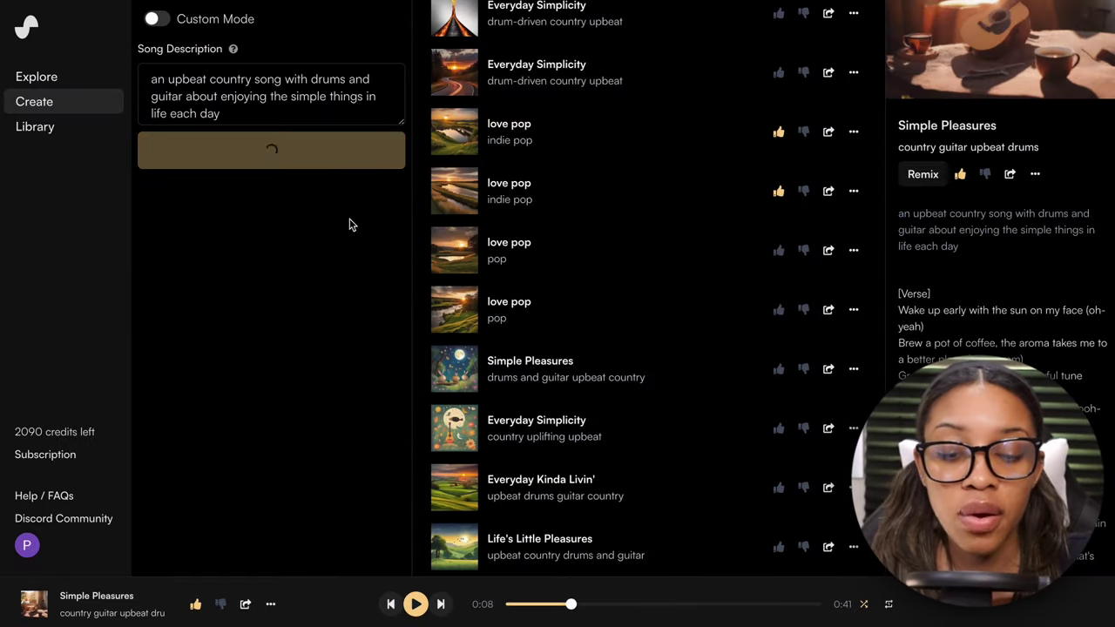
scroll(491, 427, down, 2)
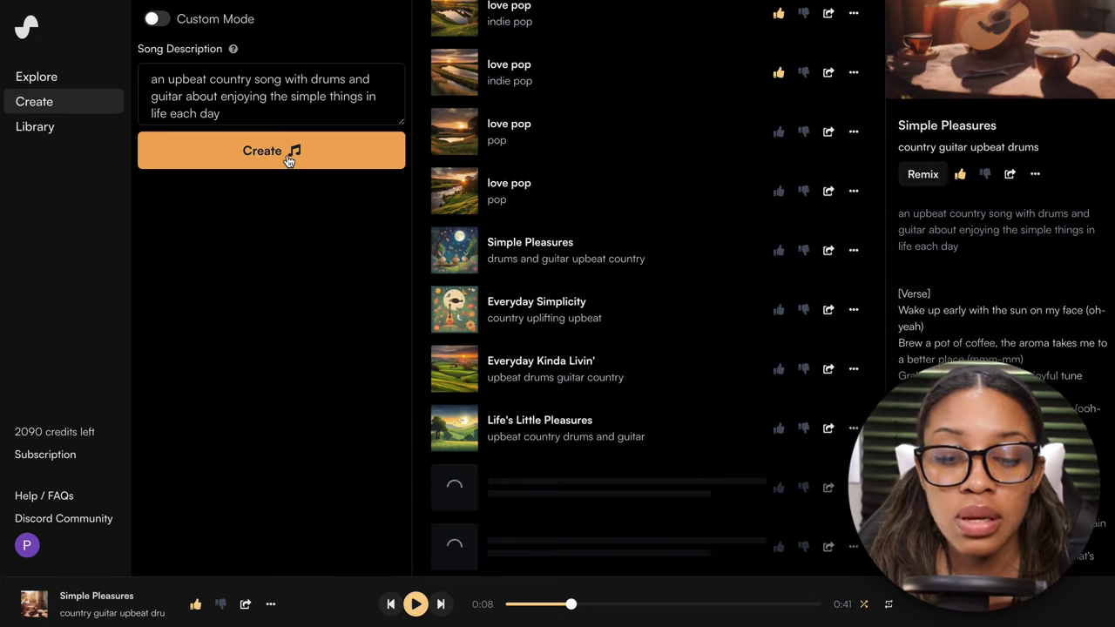
click(291, 151)
scroll(584, 406, down, 2)
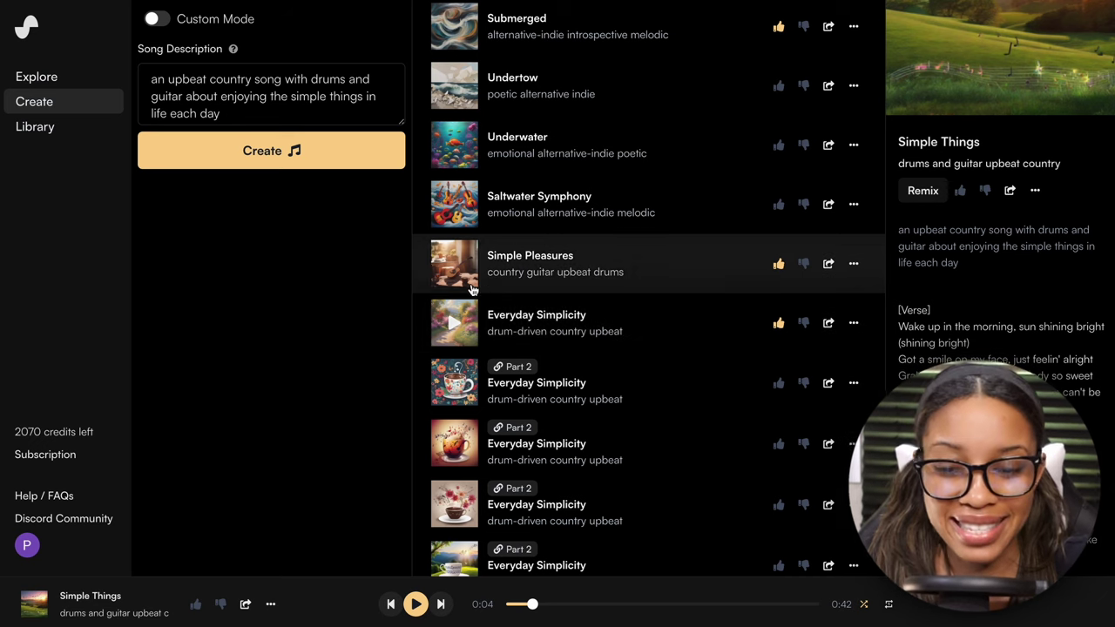
Play the "Simple Pleasures" song tagged country guitar upbeat drums, pause it partway and resume playback
scroll(474, 266, down, 1)
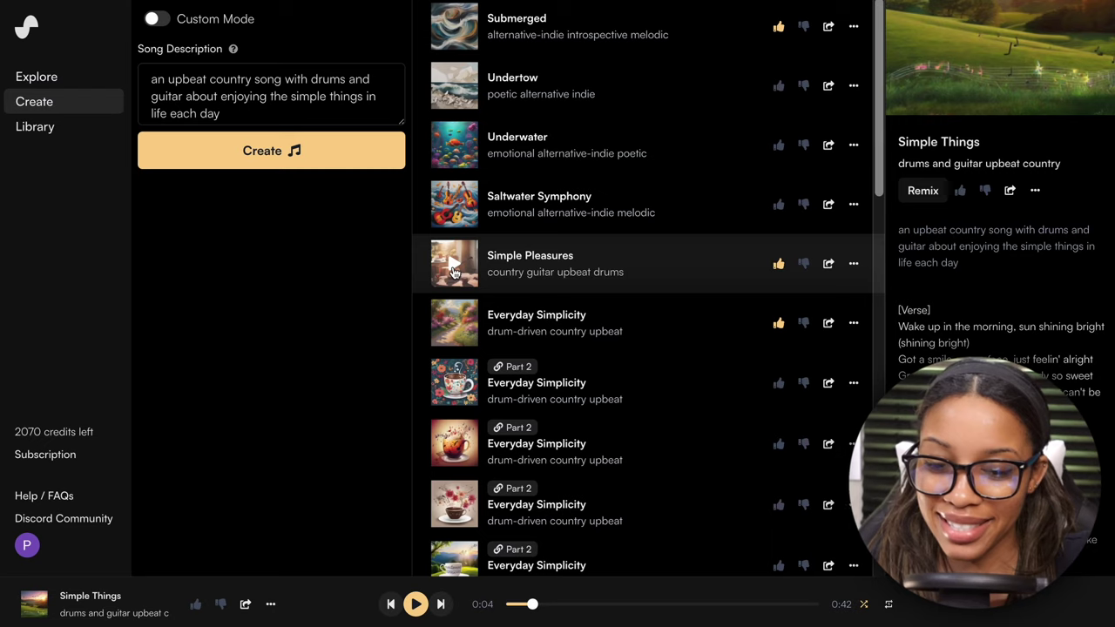
click(452, 273)
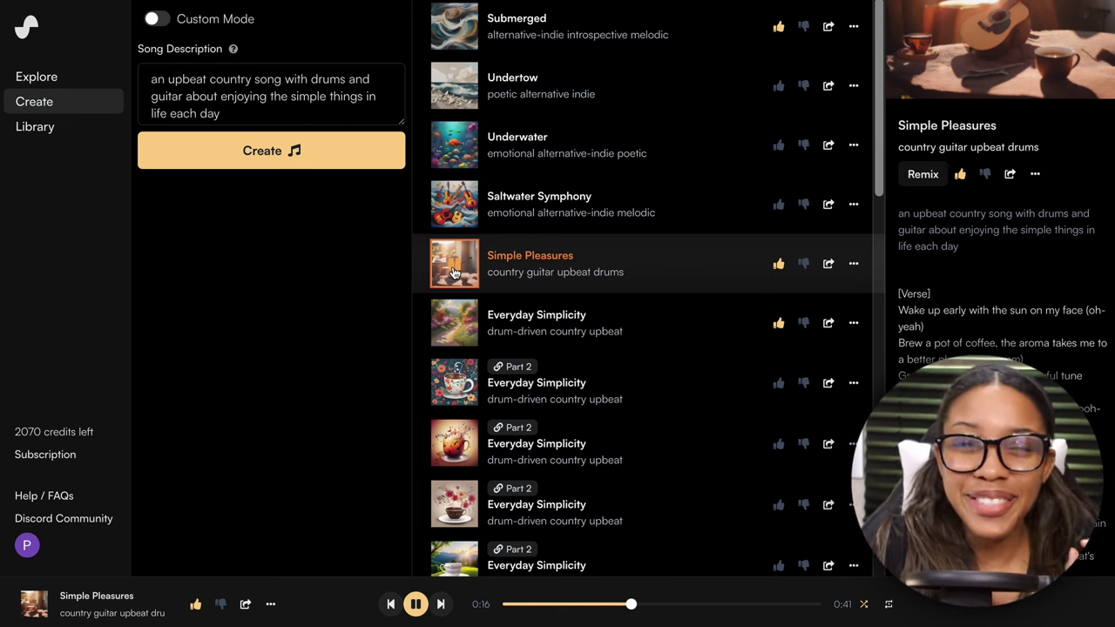
click(453, 272)
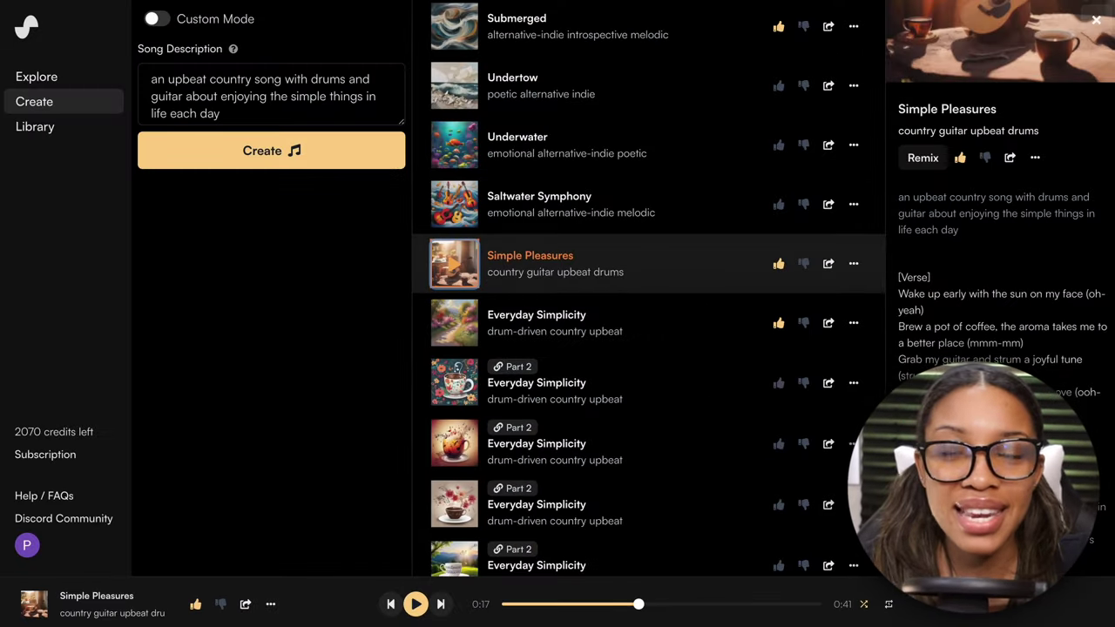
click(418, 604)
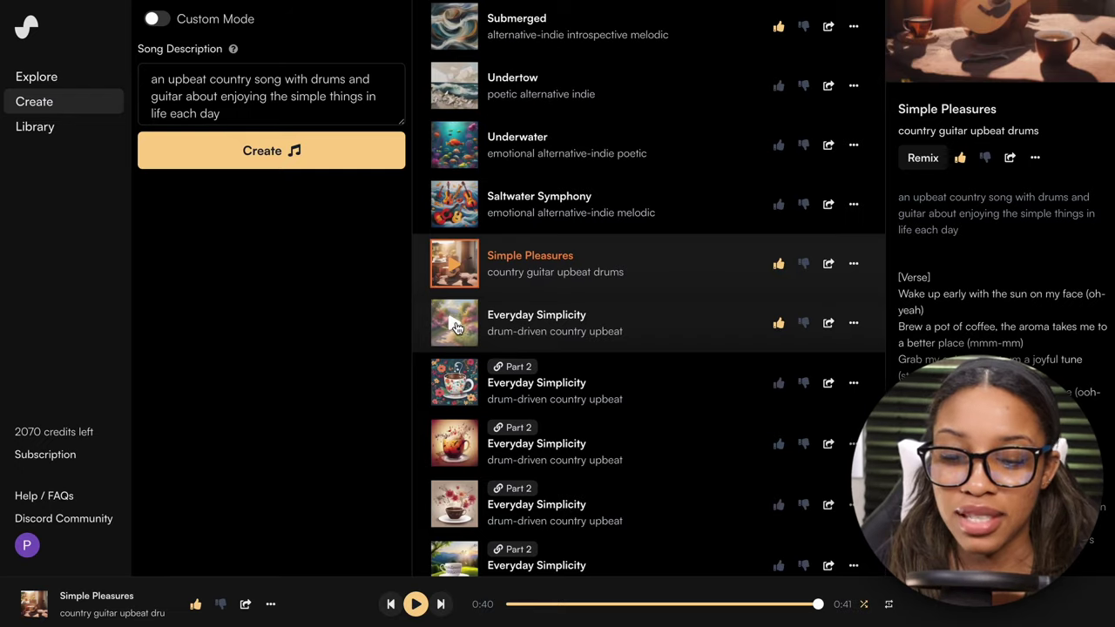
Play the "Everyday Simplicity" song directly below "Simple Pleasures", pause it and seek within the playback
click(454, 322)
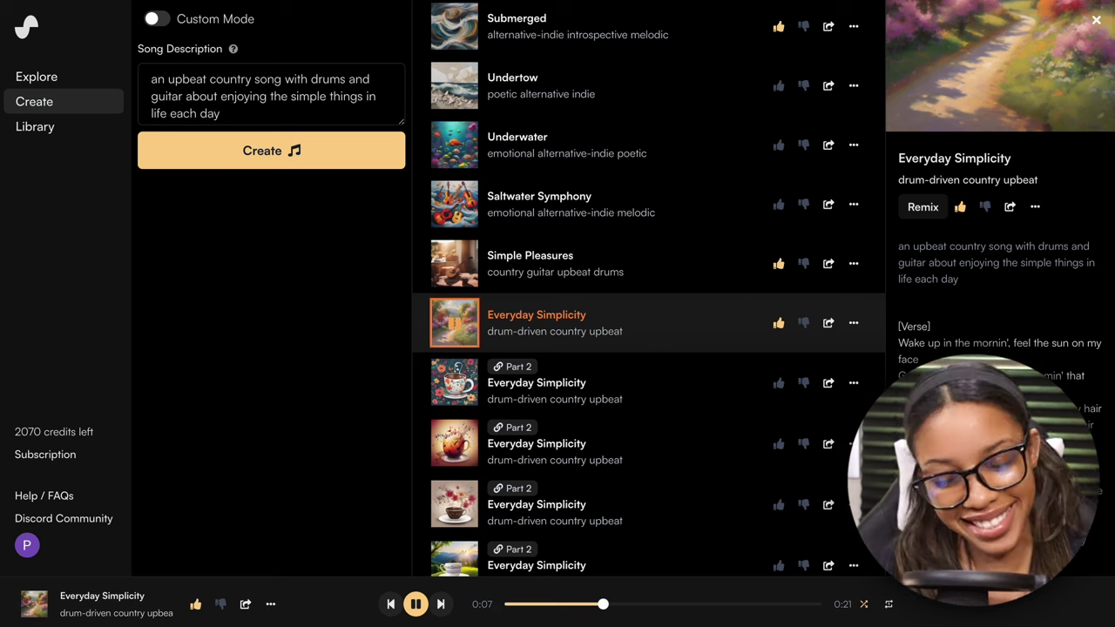
click(454, 322)
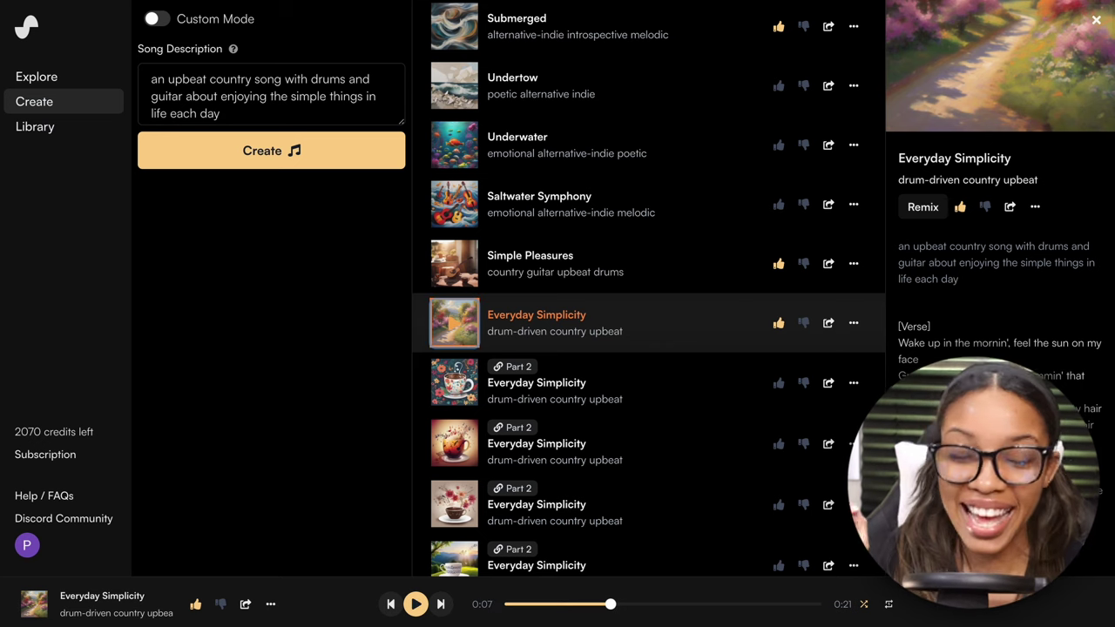
click(555, 608)
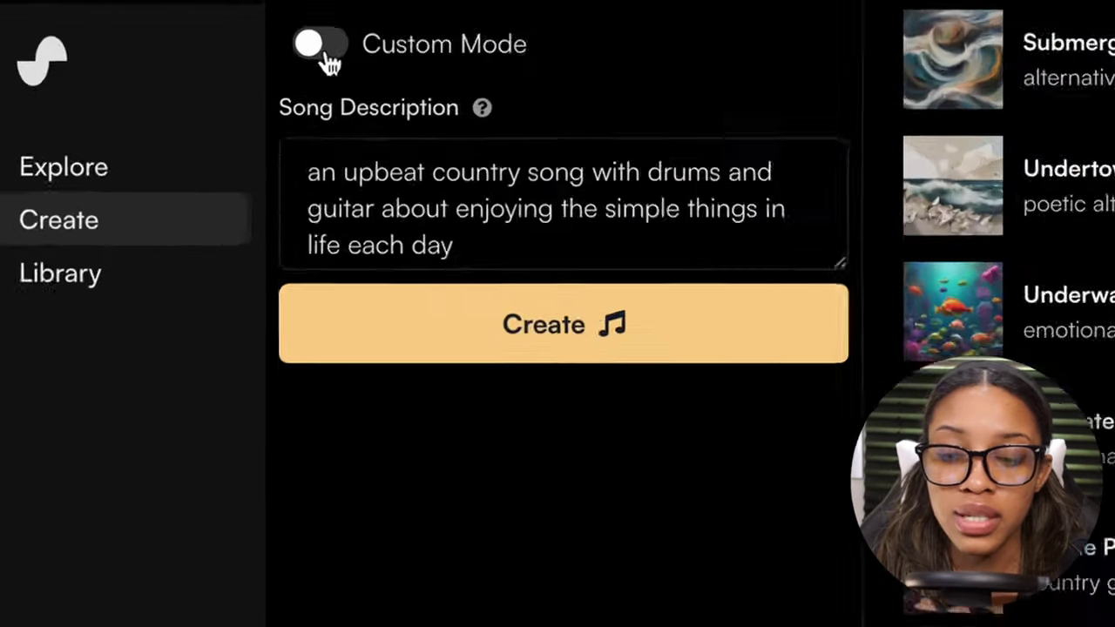
Enable Custom Mode, paste the prepared verse and chorus lyrics, and remove the blank line after the [Verse] tag
click(155, 18)
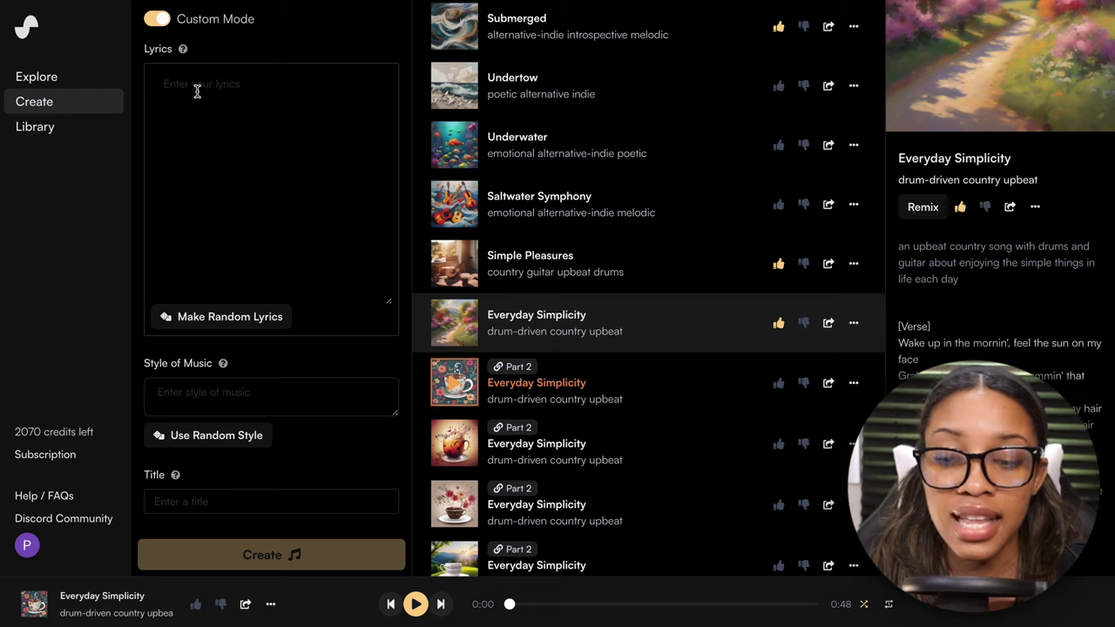
click(197, 92)
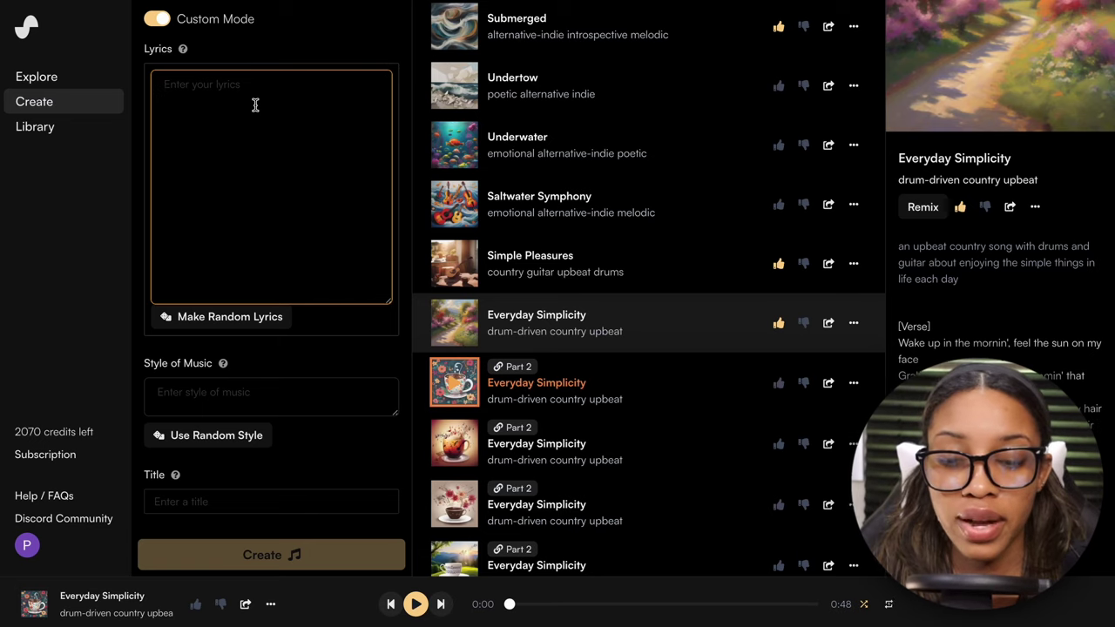
key(ctrl+v)
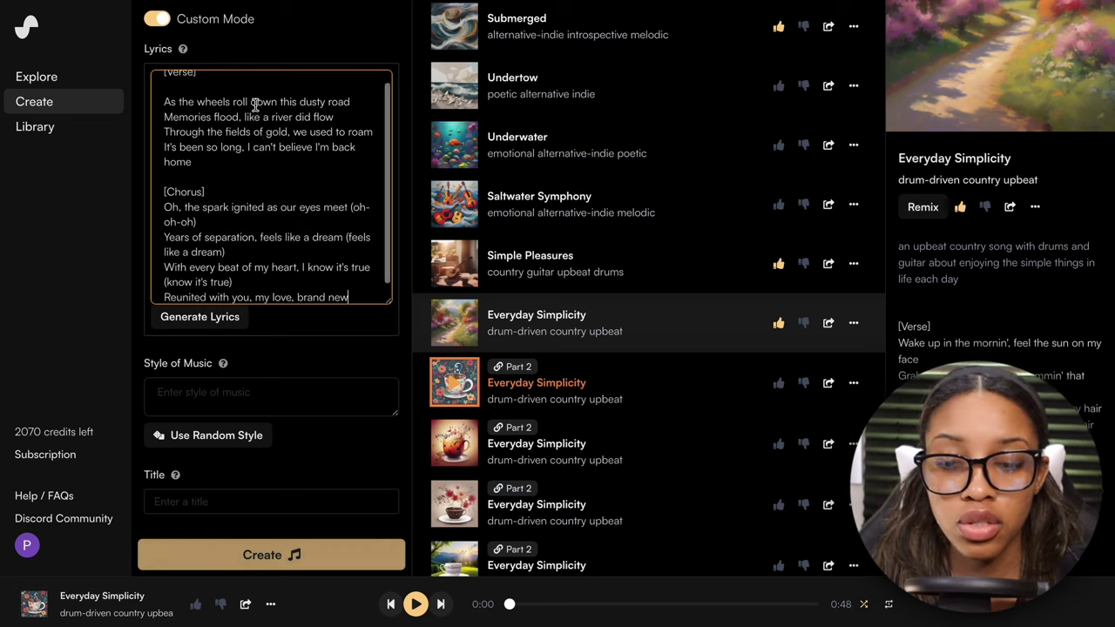
scroll(253, 105, up, 1)
click(215, 100)
key(BackSpace)
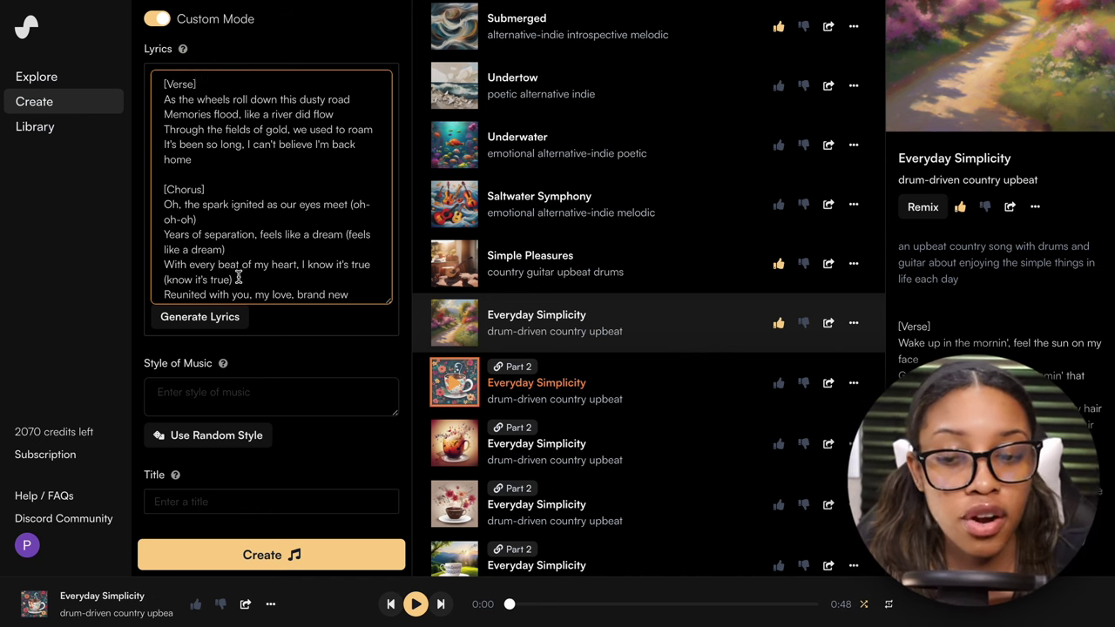
scroll(174, 78, down, 1)
mouse_move(185, 50)
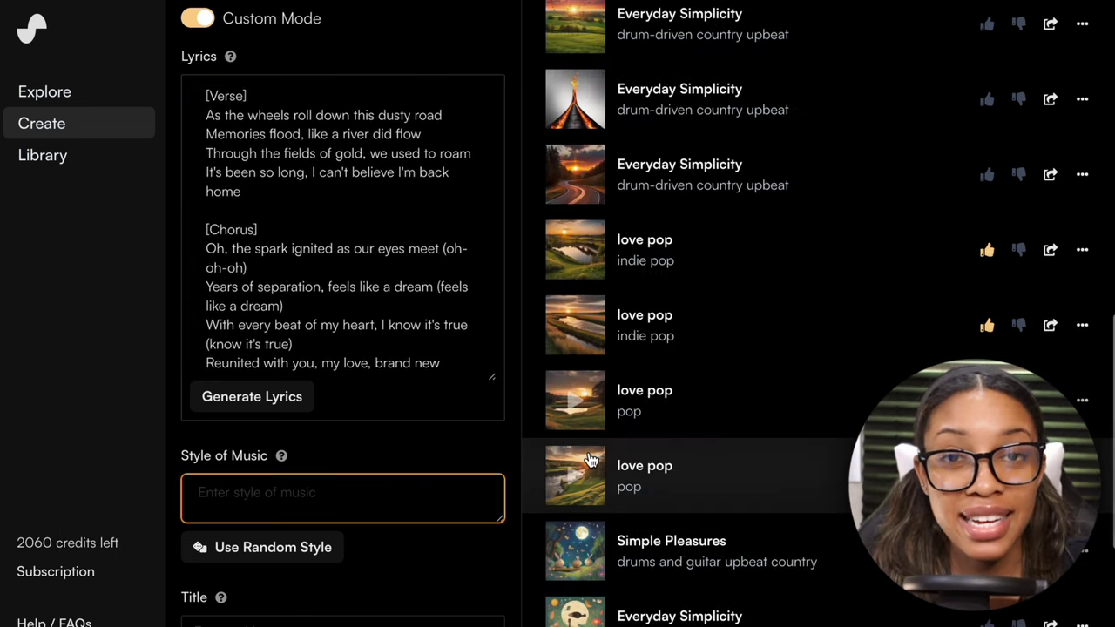
Set the style of music for the custom song to "indie pop"
scroll(418, 416, down, 3)
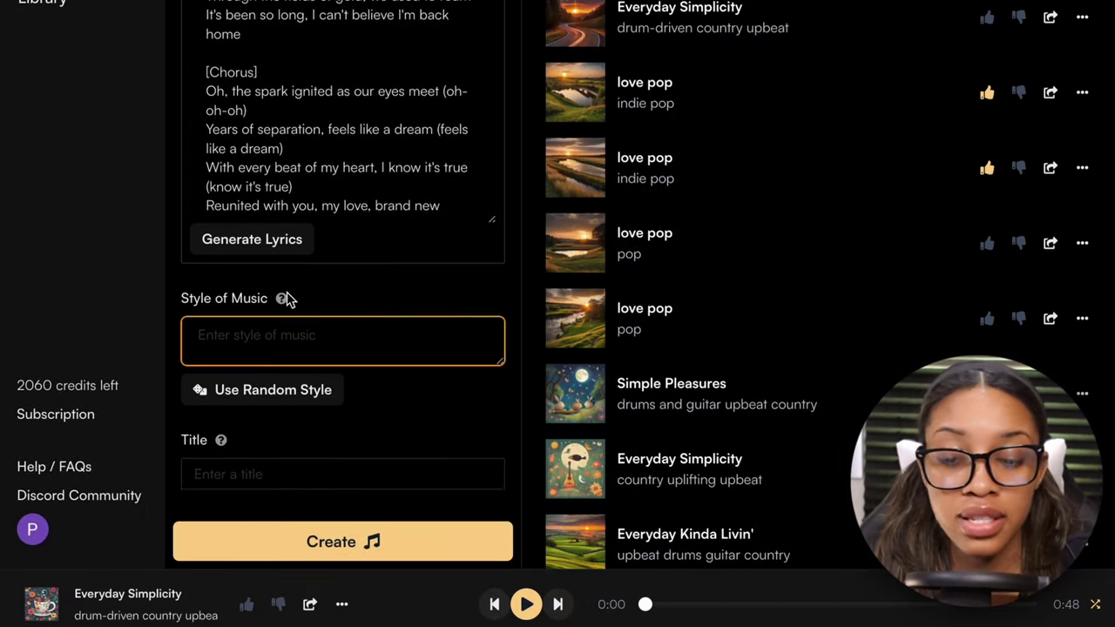
mouse_move(283, 300)
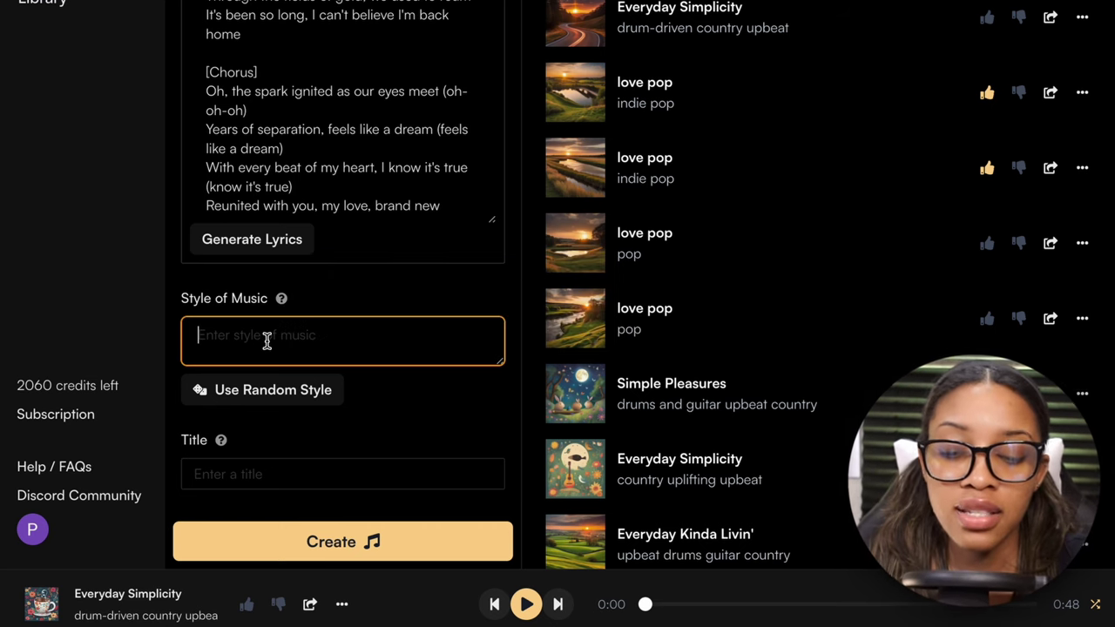
text(indie pop)
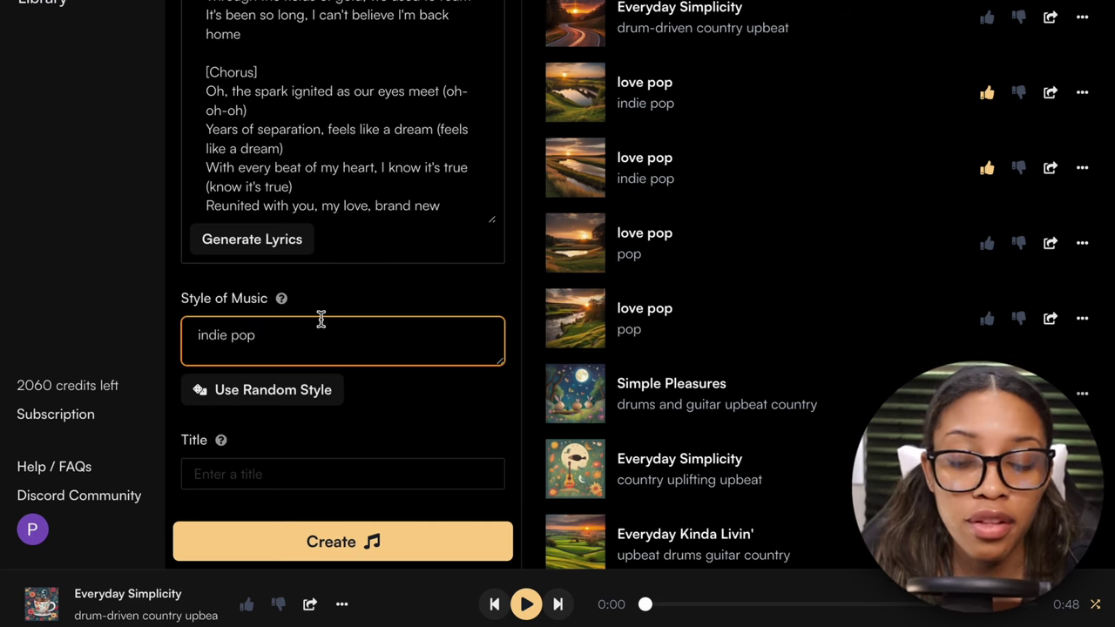
mouse_move(283, 301)
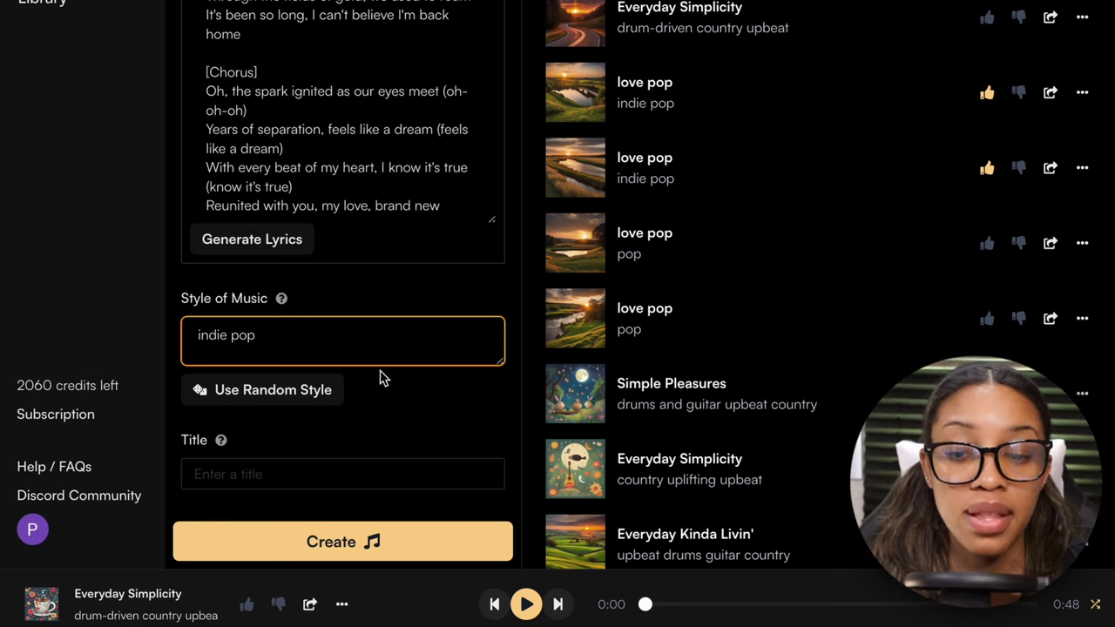
Title the custom song "test" and generate it
click(294, 471)
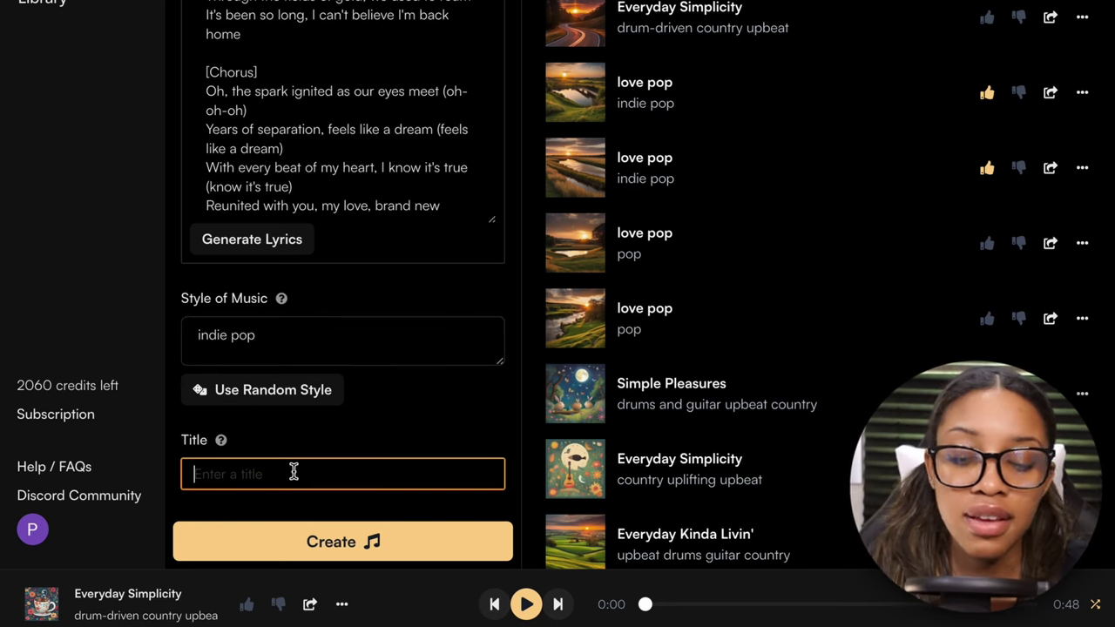
text(test)
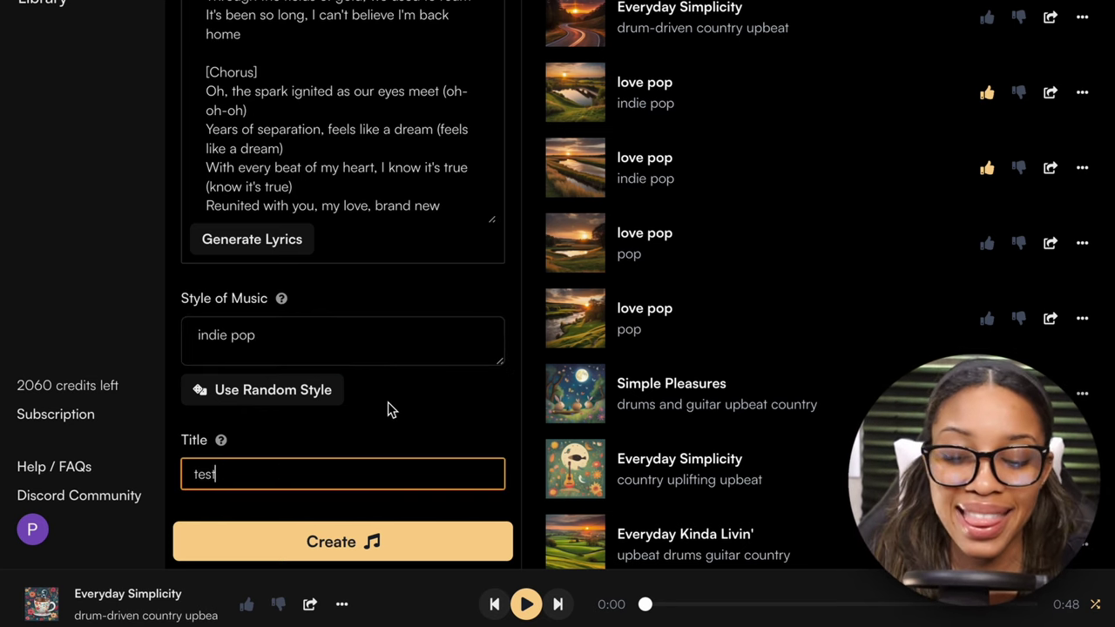
click(342, 542)
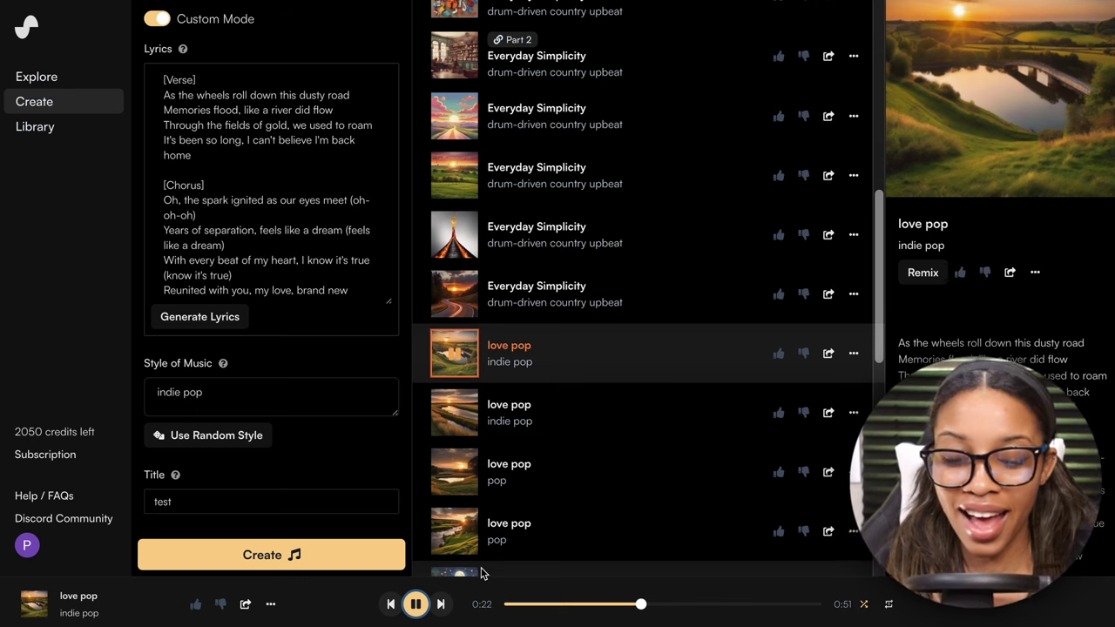
Listen to both indie pop versions of "love pop" and skip to the end of the second one
key(space)
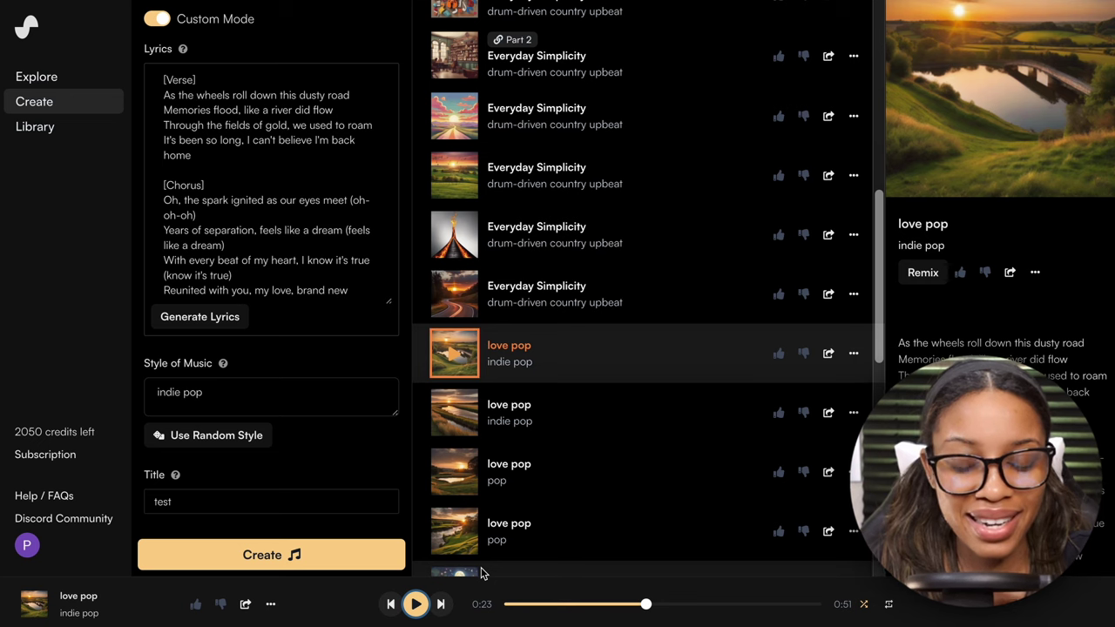
key(space)
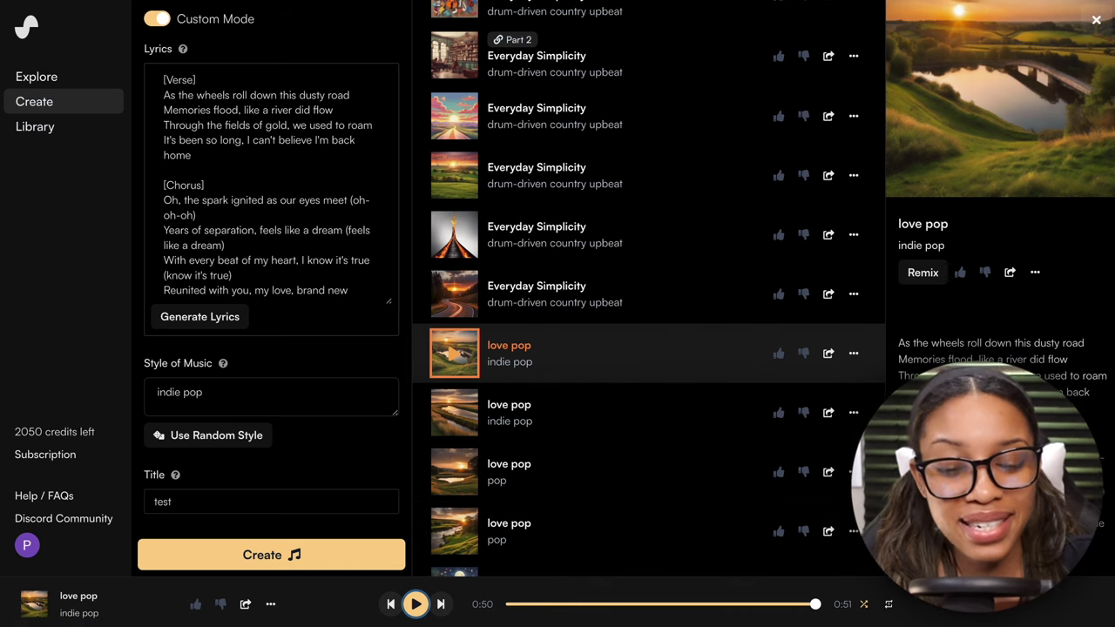
scroll(453, 430, up, 1)
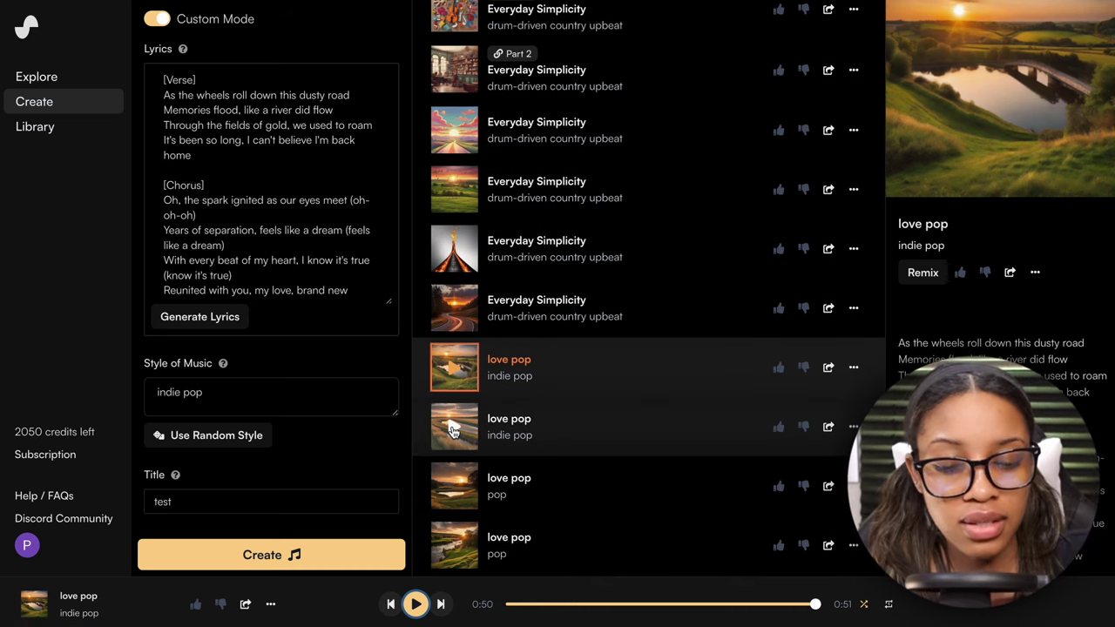
click(453, 430)
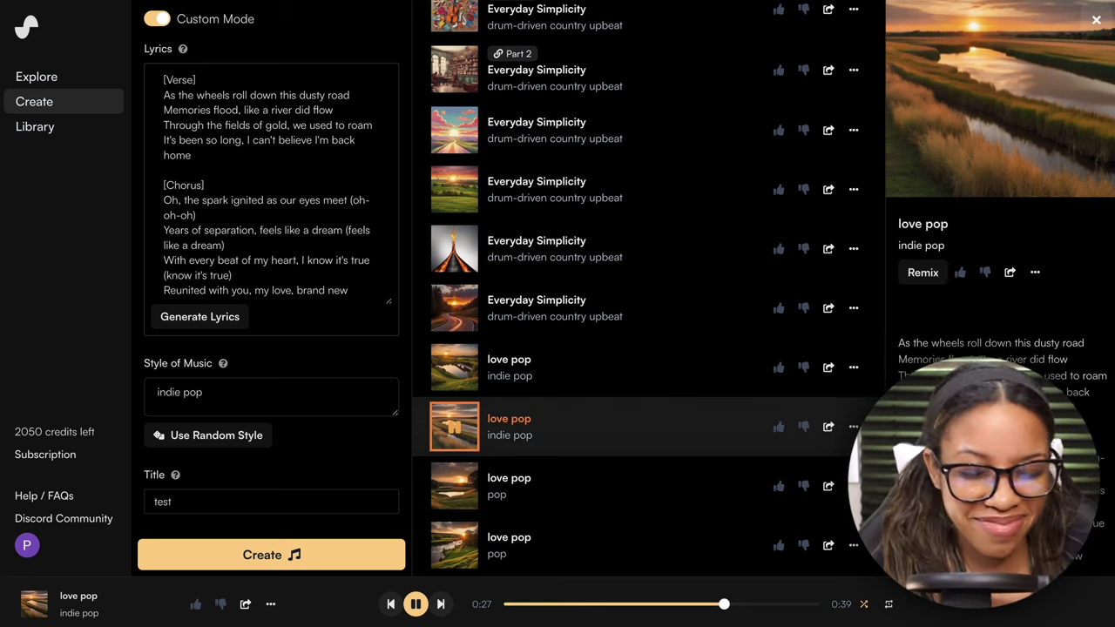
click(809, 604)
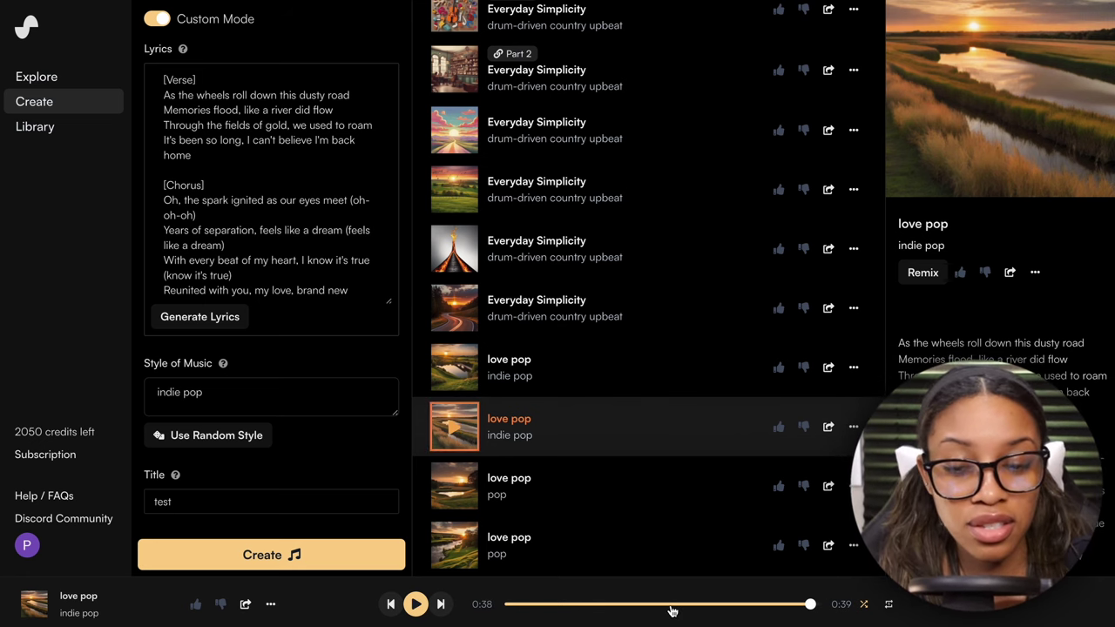
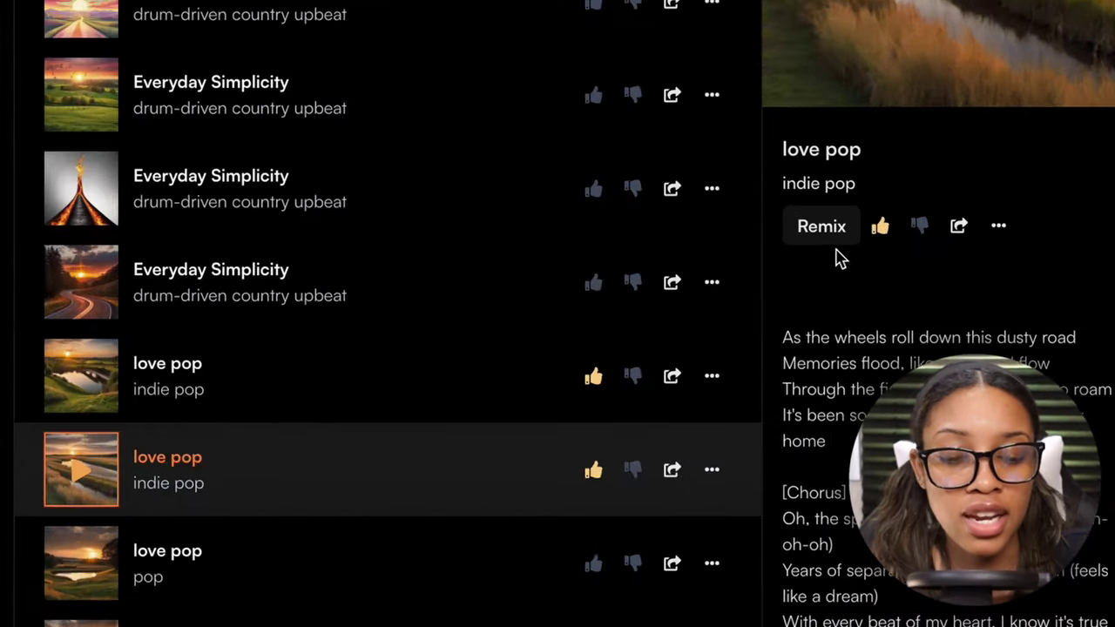
Load the second indie pop "love pop" song for remixing and reopen its preview
click(858, 246)
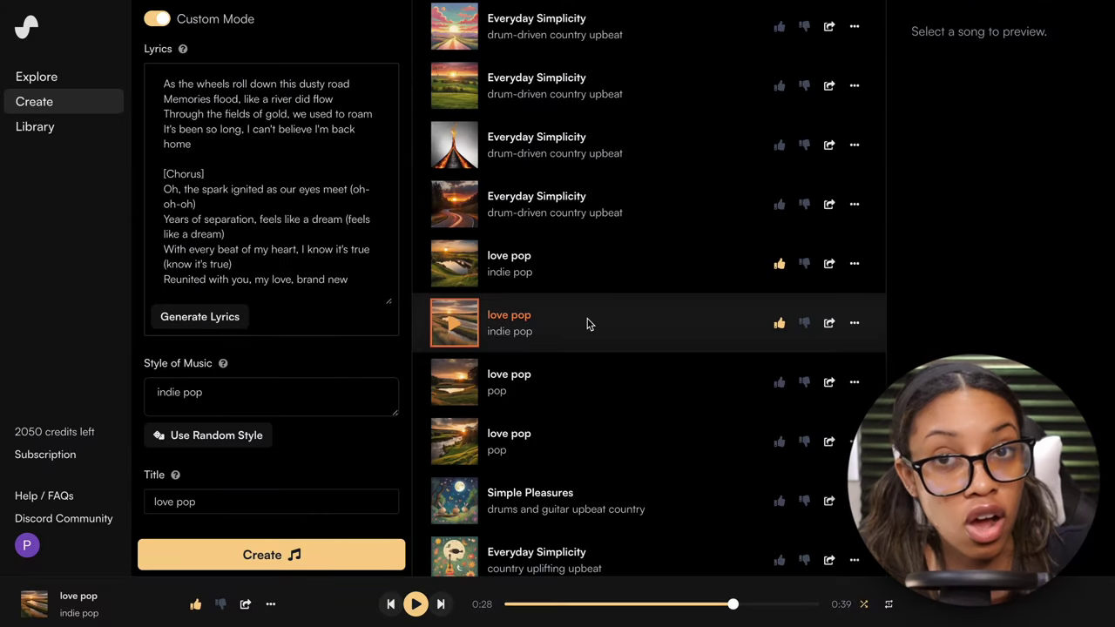
click(587, 324)
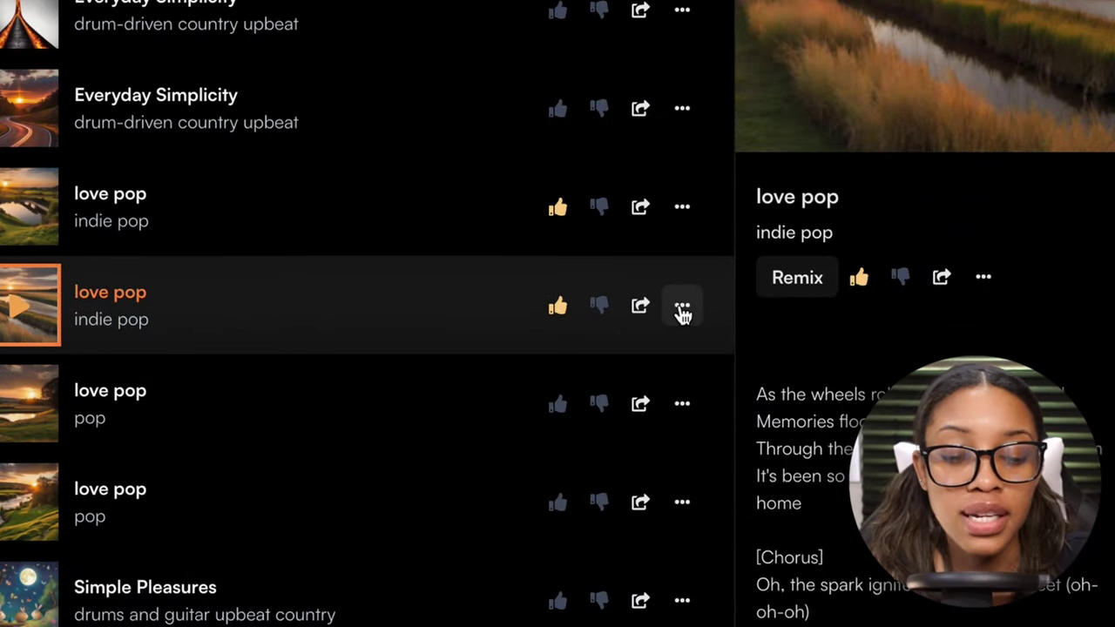
Set the second indie pop "love pop" song as the clip to continue from and clear the old lyrics
click(682, 309)
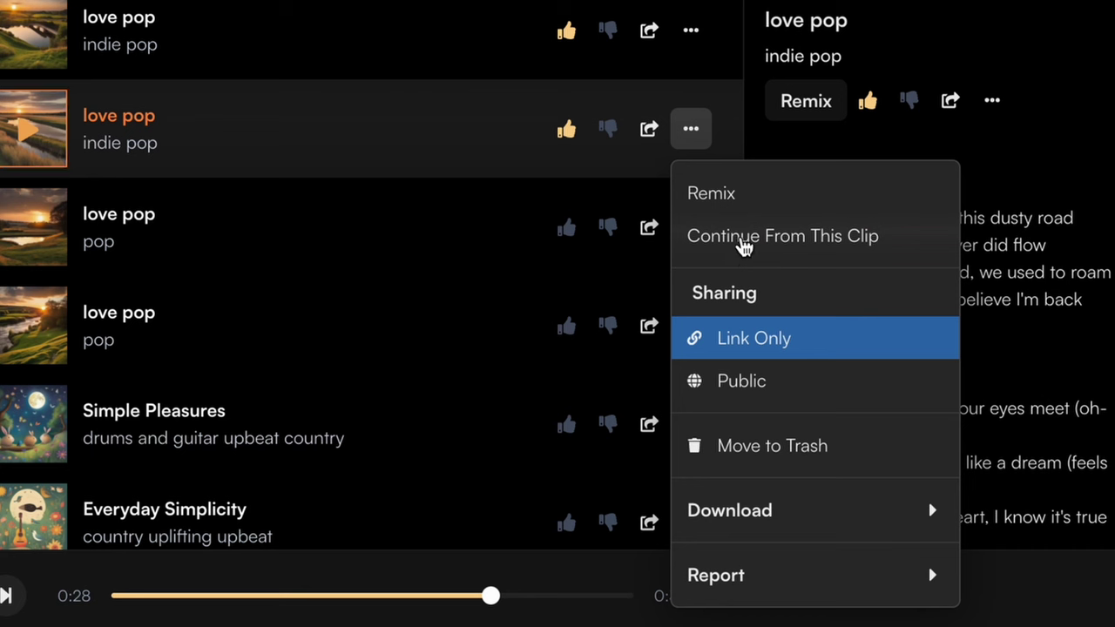
click(759, 228)
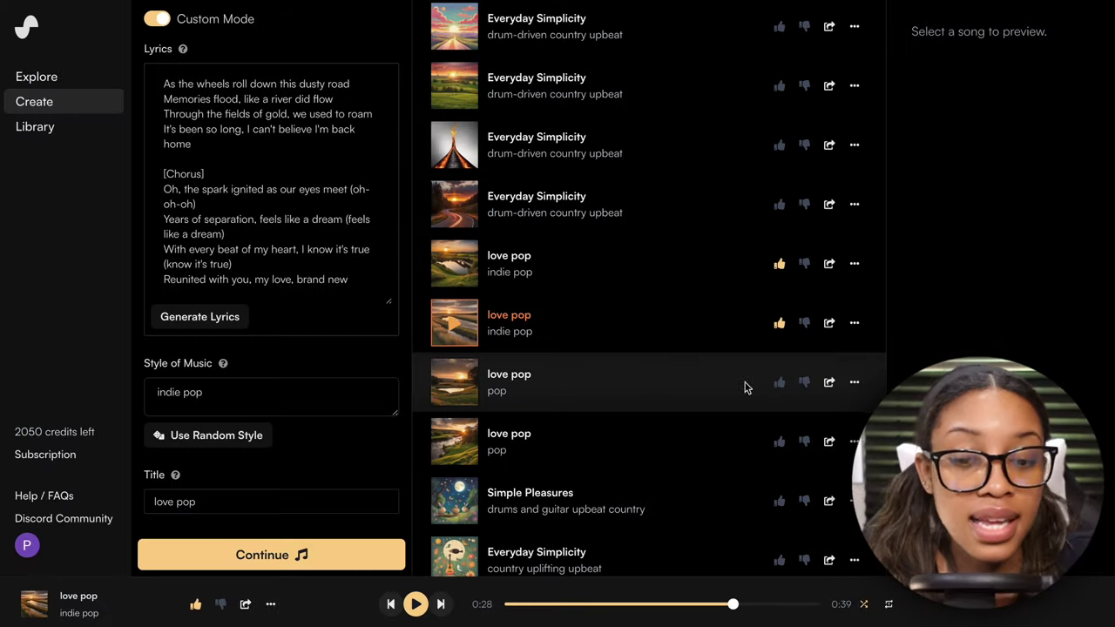
drag(352, 277, 155, 72)
key(BackSpace)
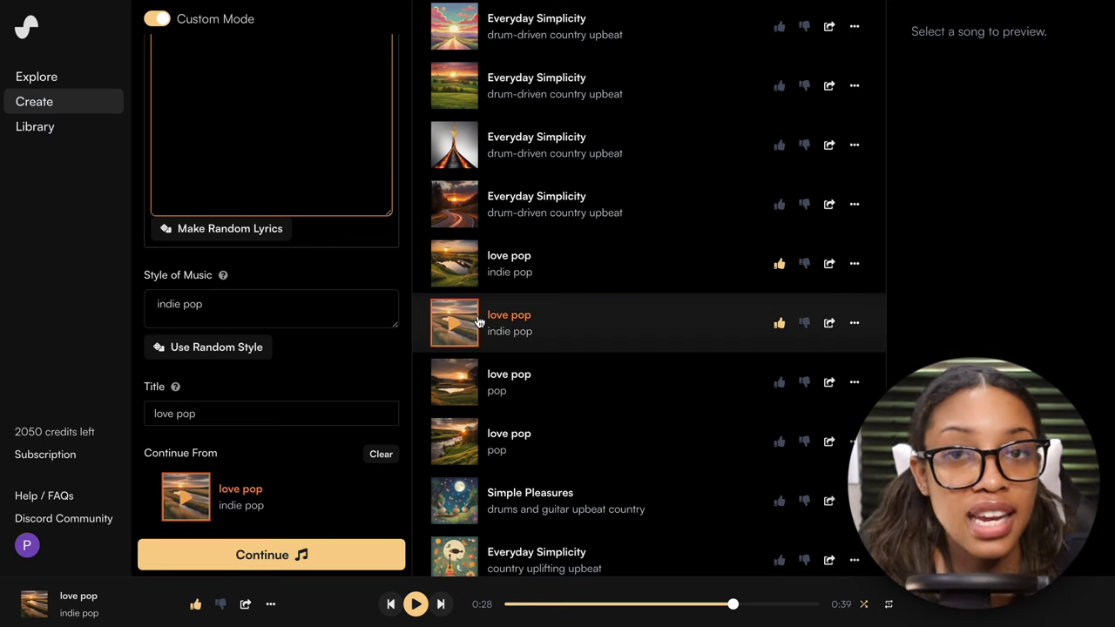
click(762, 300)
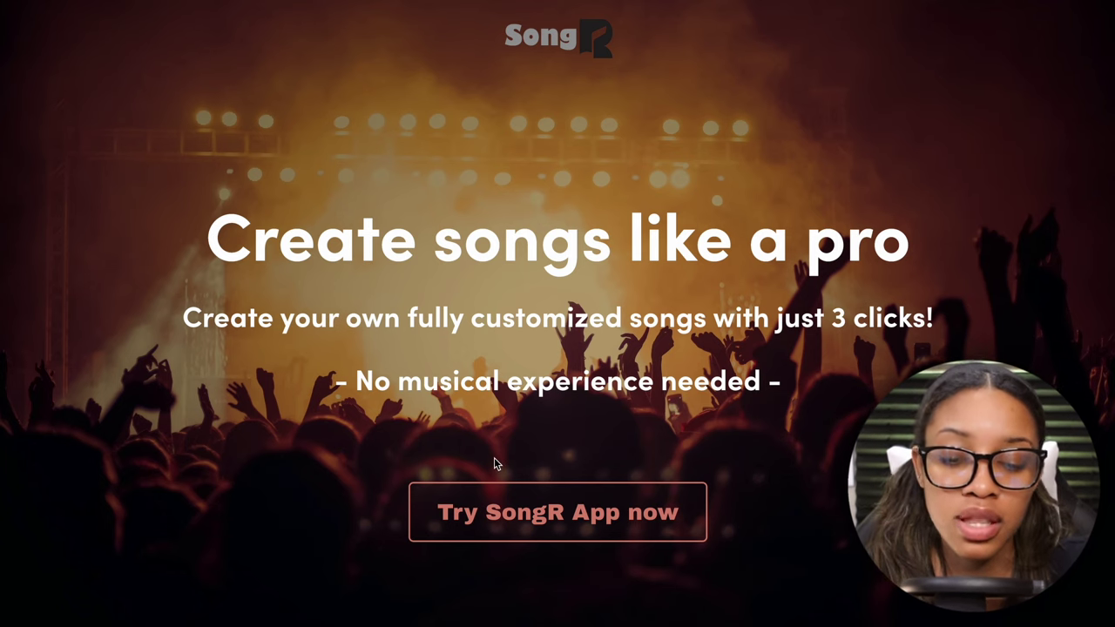
Open the SongR app and generate Country lyrics from the keywords "enjoying the simple things in life each day"
click(527, 521)
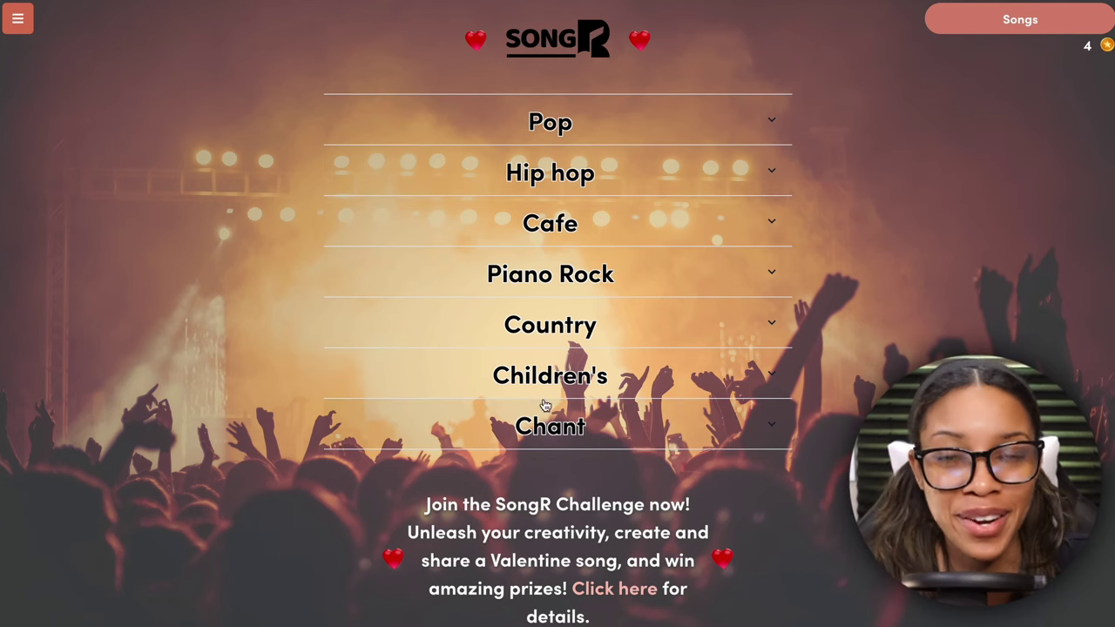
click(764, 328)
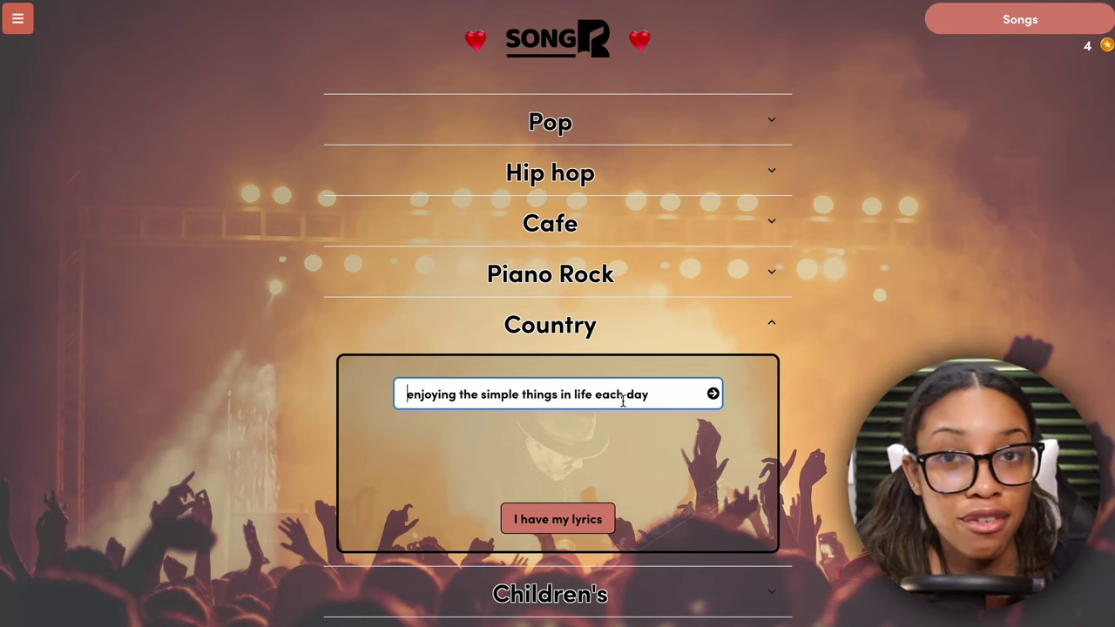
click(712, 395)
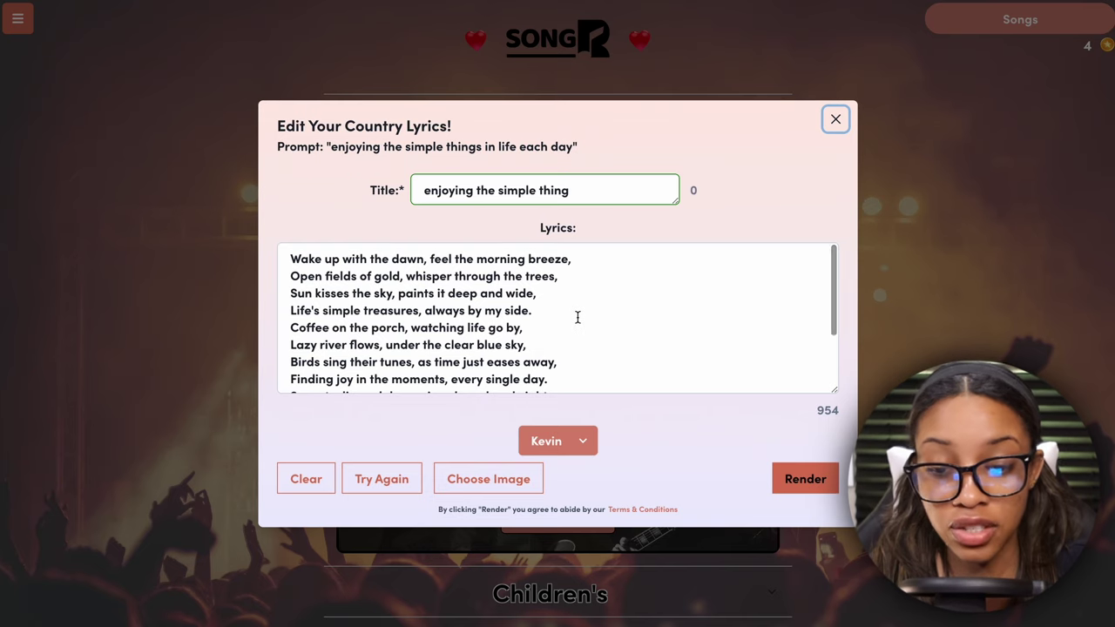
Keep Kevin as the singer for the generated country lyrics and render the song
scroll(576, 317, down, 2)
scroll(577, 317, up, 2)
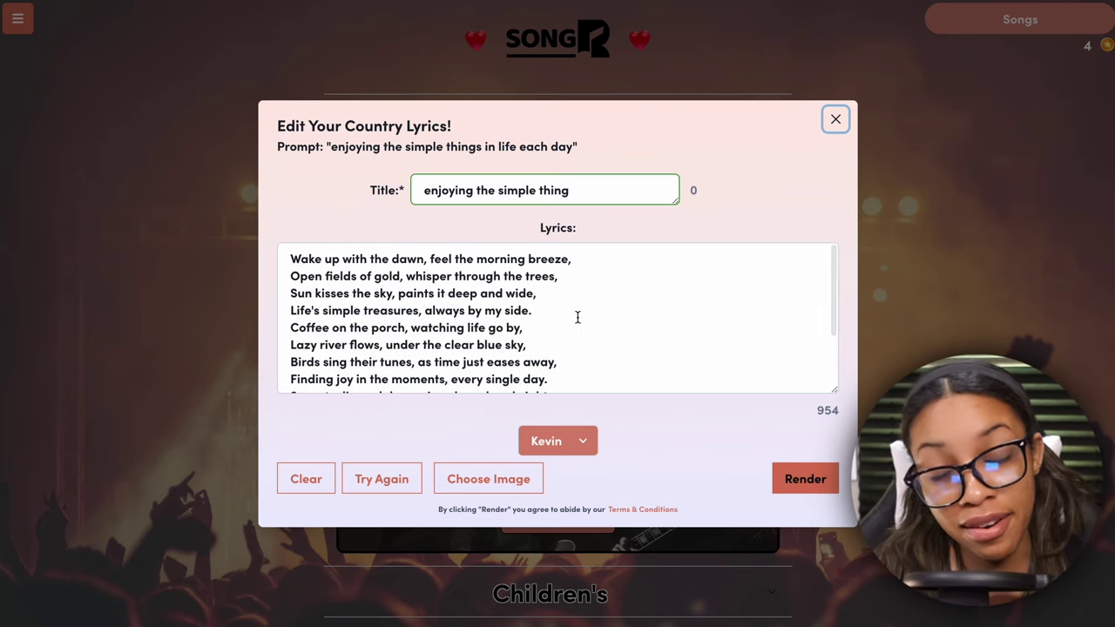
click(560, 342)
scroll(560, 343, down, 4)
scroll(560, 342, up, 4)
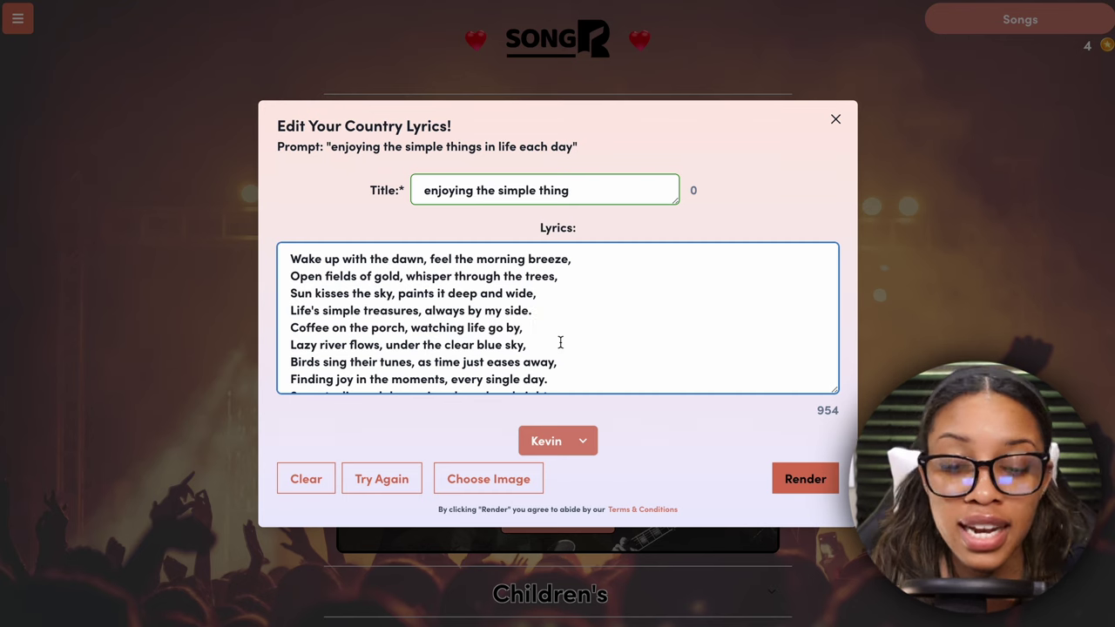
scroll(560, 342, down, 2)
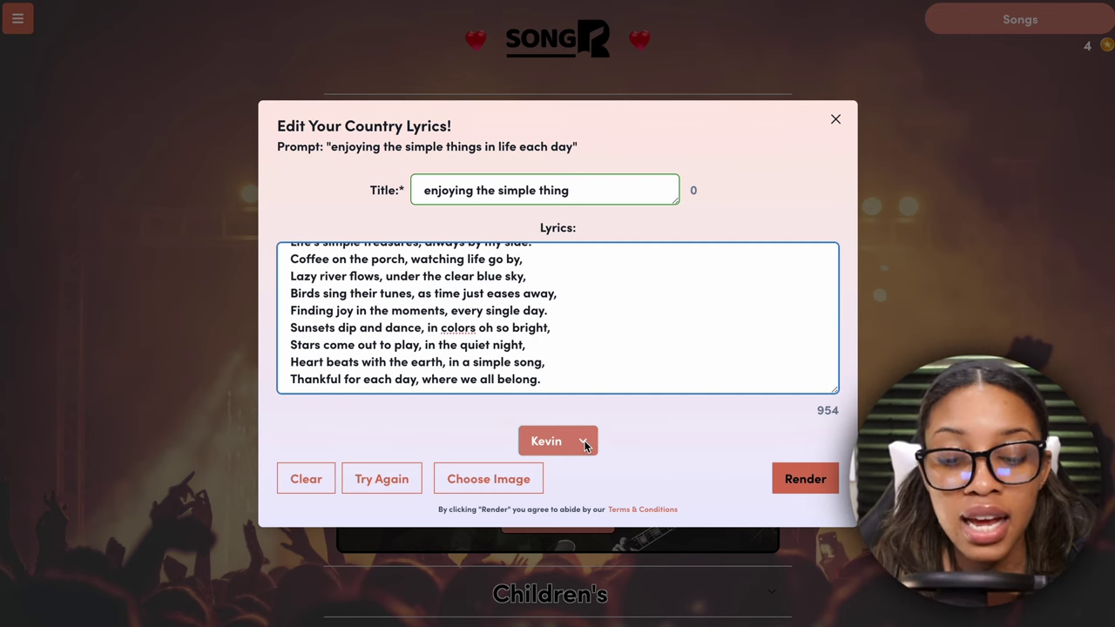
click(584, 443)
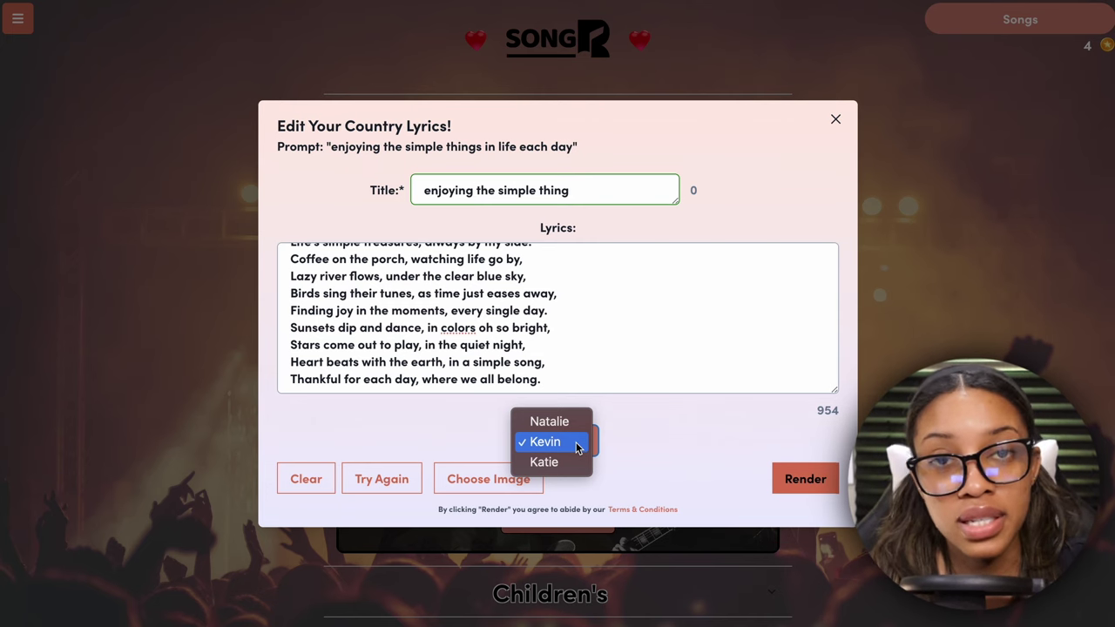
click(556, 446)
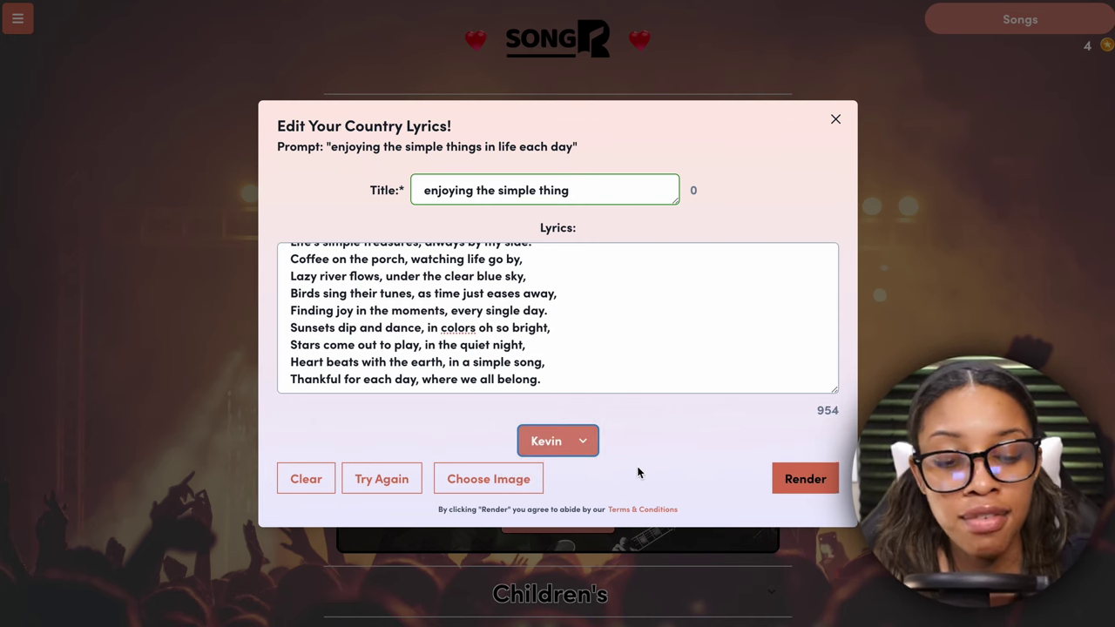
click(804, 479)
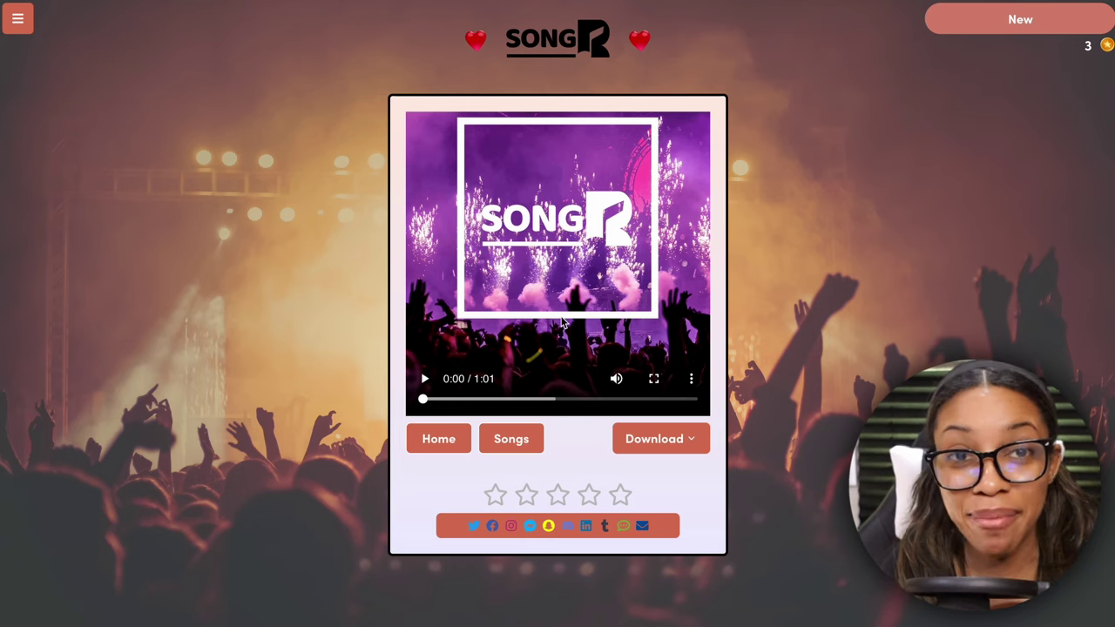
Listen to part of the rendered country song, pause it, and return to the genre list
click(427, 379)
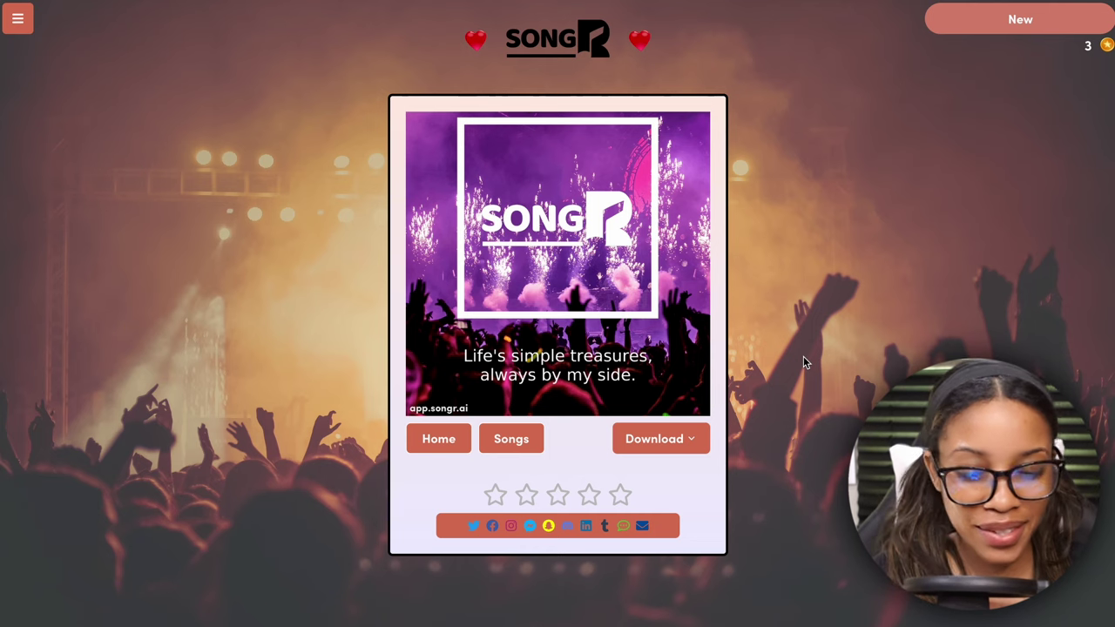
key(space)
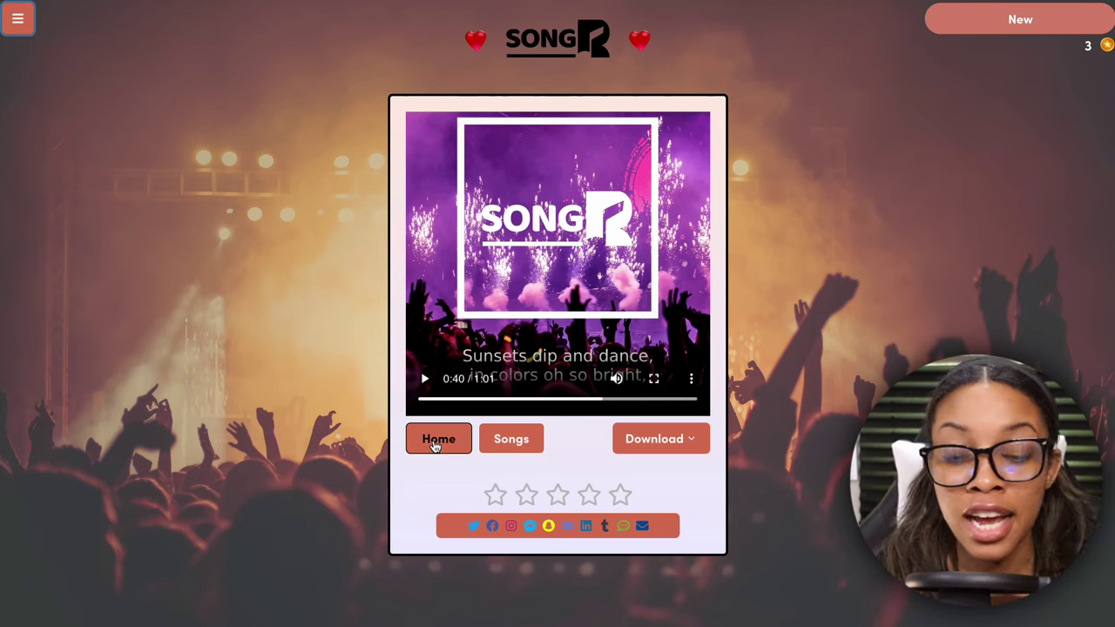
click(436, 442)
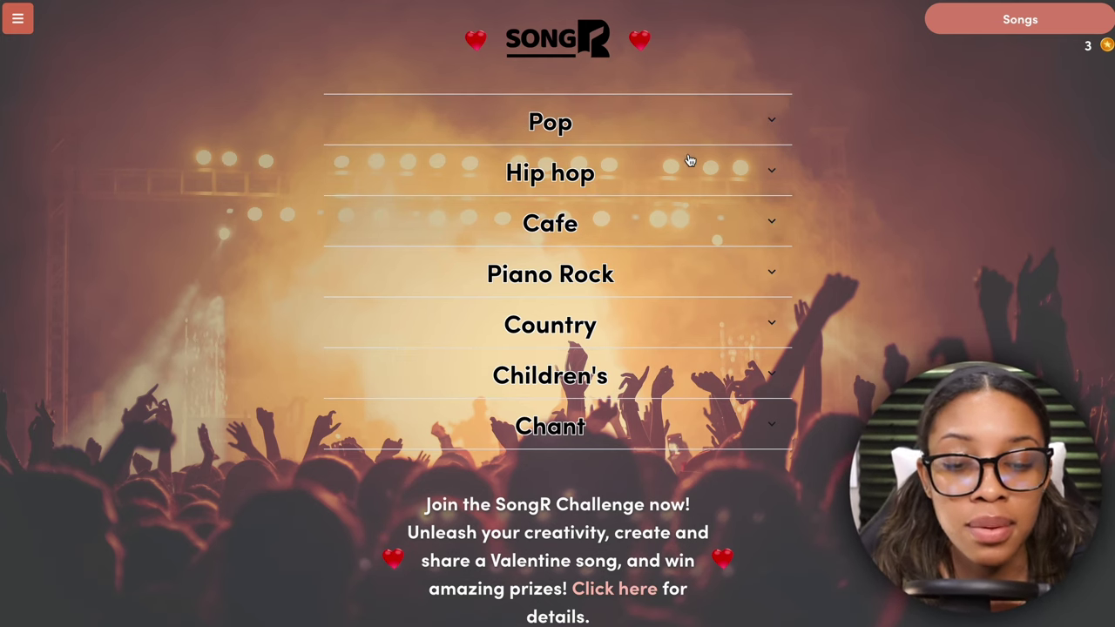
Start a Pop song from own lyrics and paste in the prepared verse and chorus
click(762, 124)
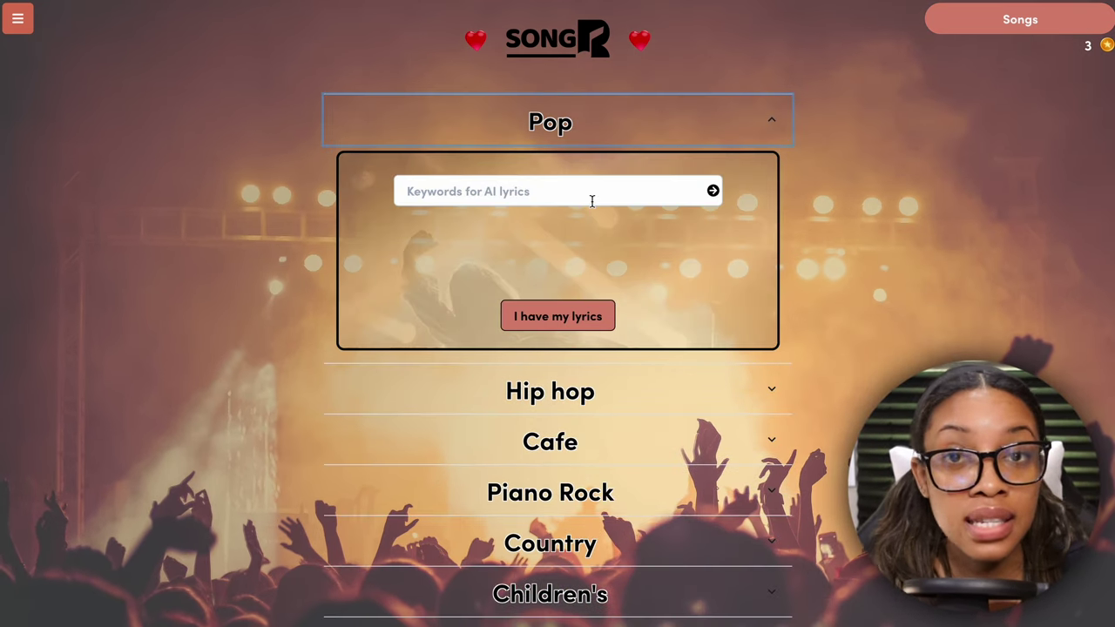
click(558, 328)
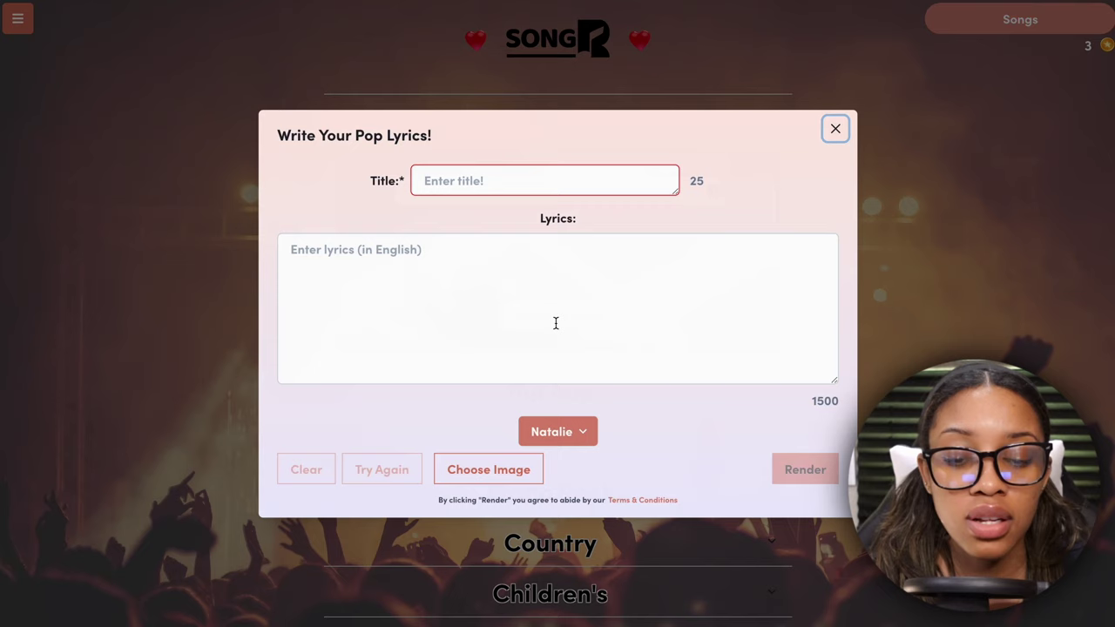
click(400, 284)
key(ctrl+v)
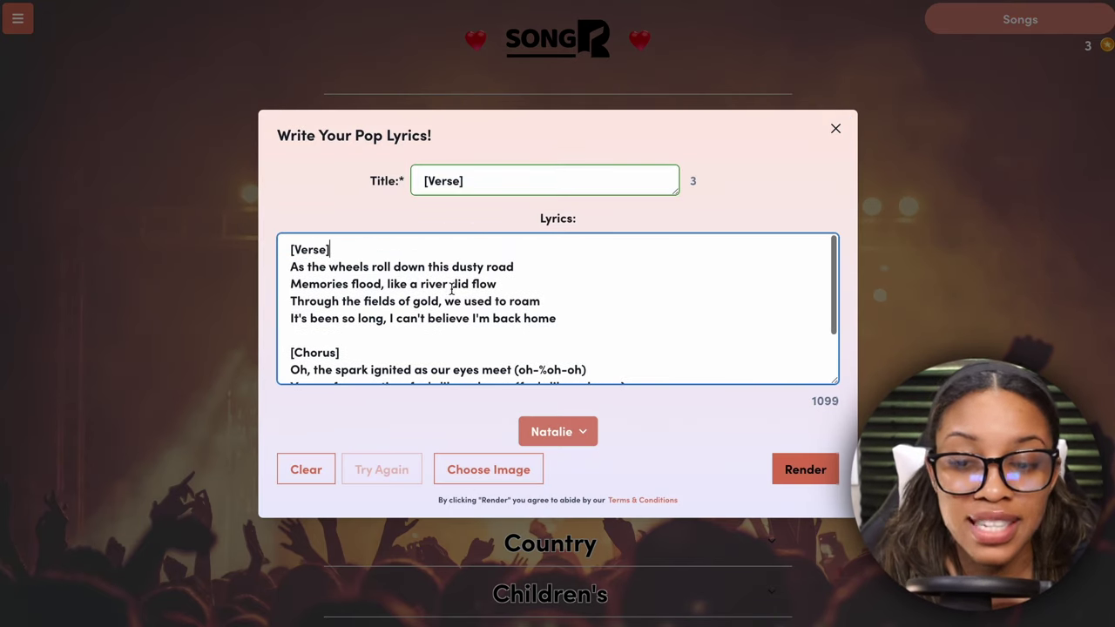
scroll(452, 287, down, 1)
Retitle the pop song "test2" and remove the stray % from the chorus's first line
triple_click(444, 180)
key(BackSpace)
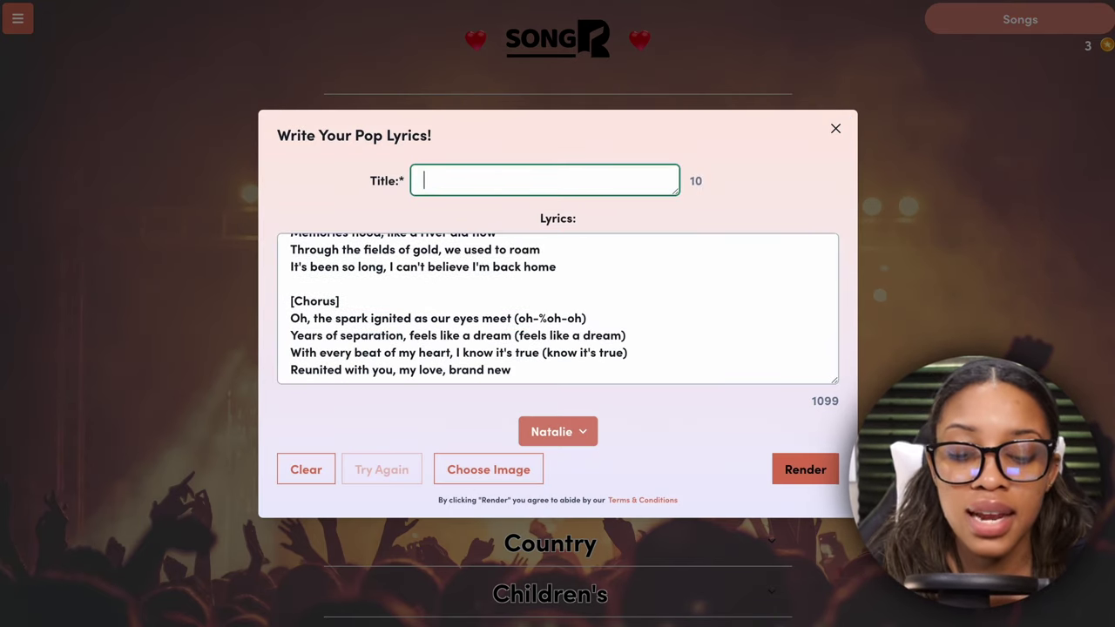
text(test2)
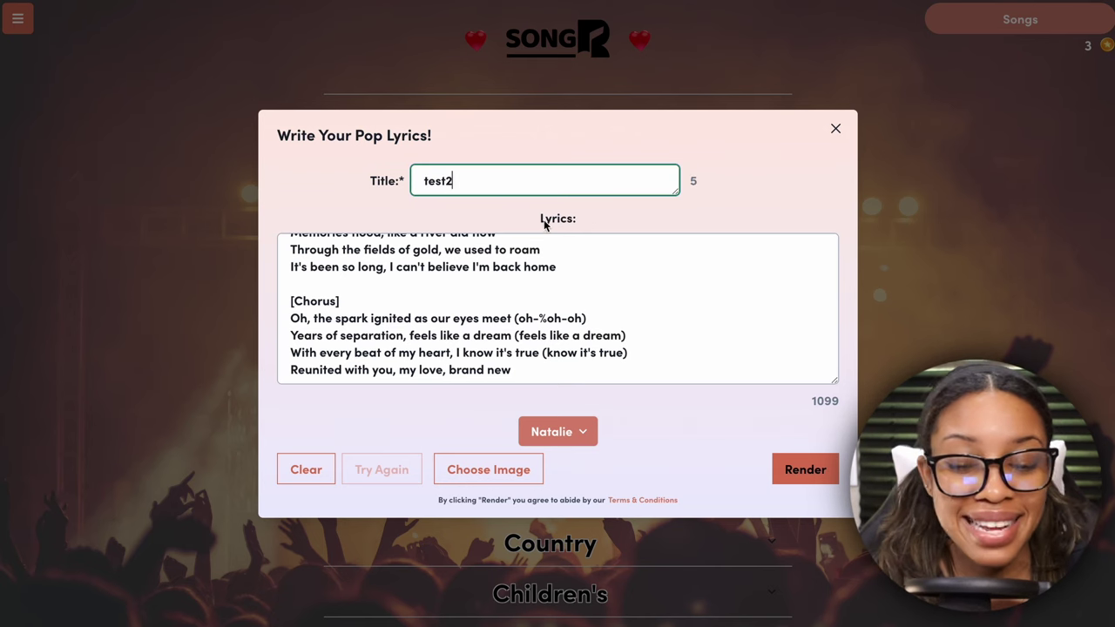
Keep Natalie as the singer, render the pop song, and listen to it
click(557, 431)
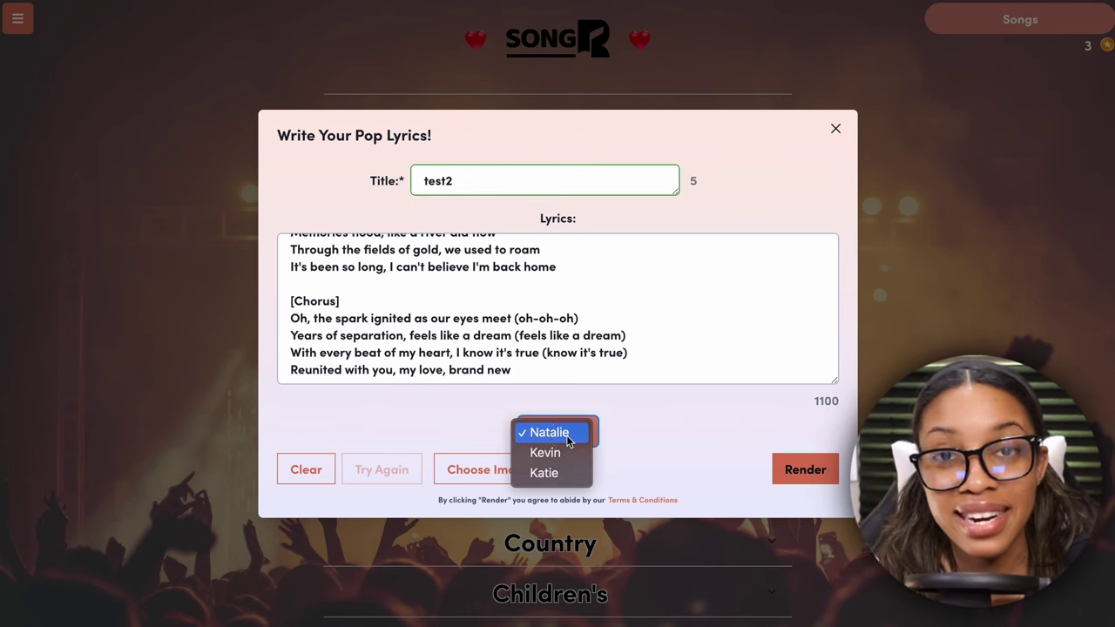
click(577, 443)
click(794, 470)
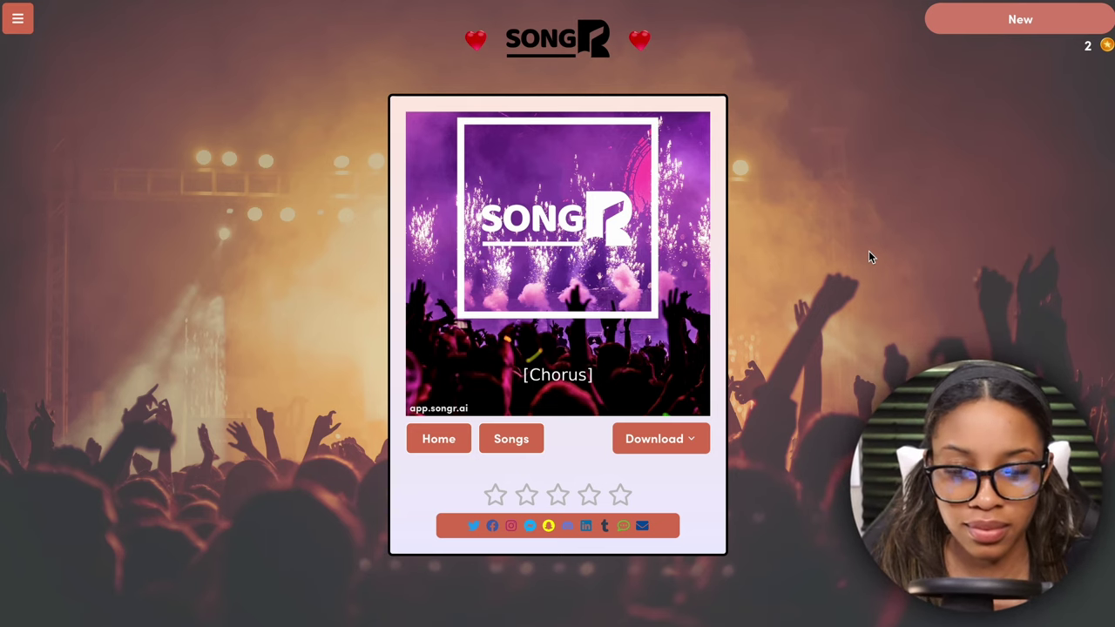
click(427, 381)
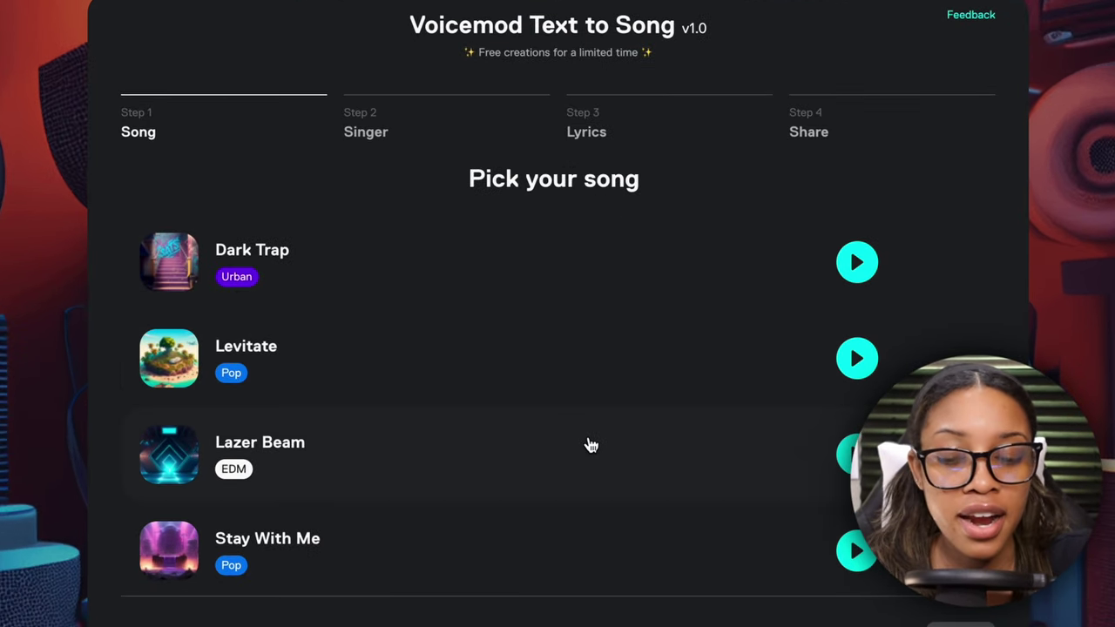
In Voicemod Text to Song, pick the Urban song "Break Is Over" and proceed to the singer selection
scroll(587, 445, down, 5)
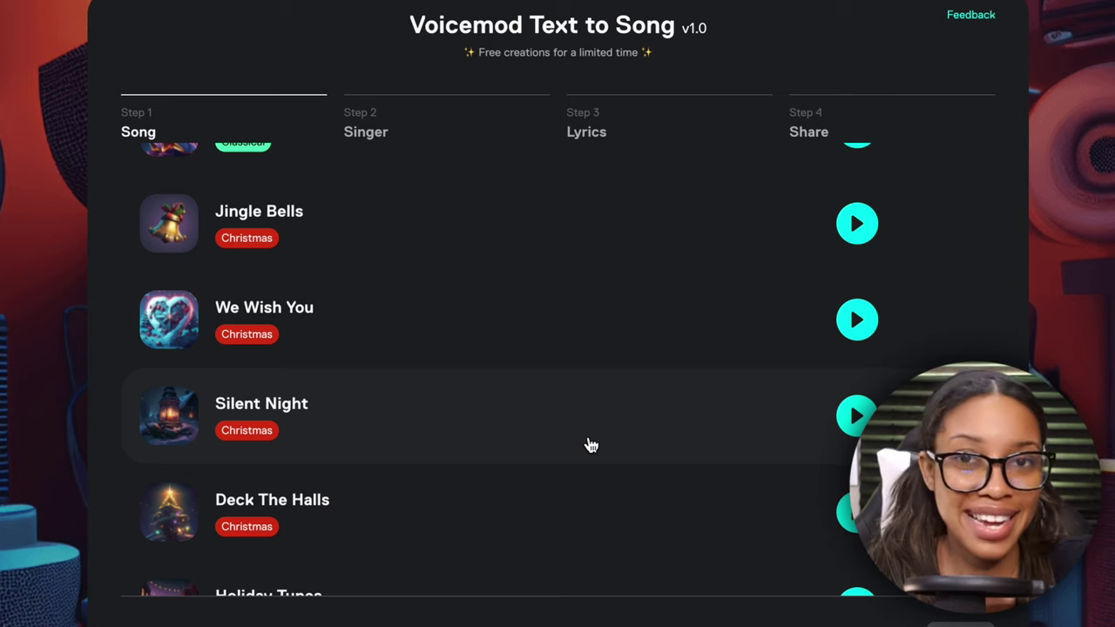
scroll(591, 445, down, 1)
scroll(331, 415, down, 2)
scroll(331, 416, up, 6)
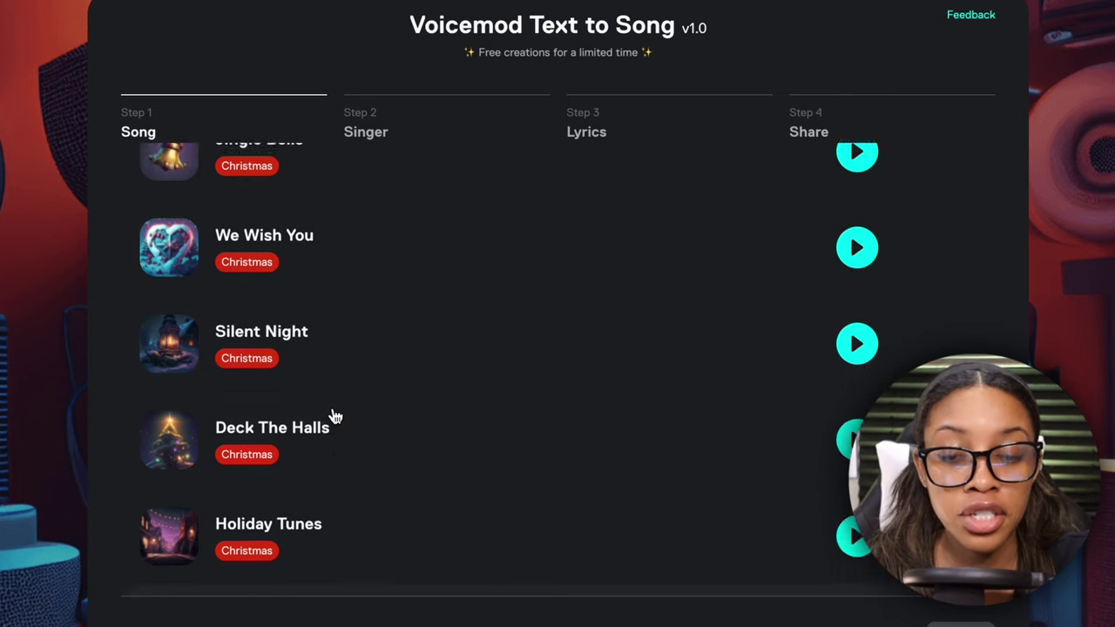
scroll(264, 416, up, 2)
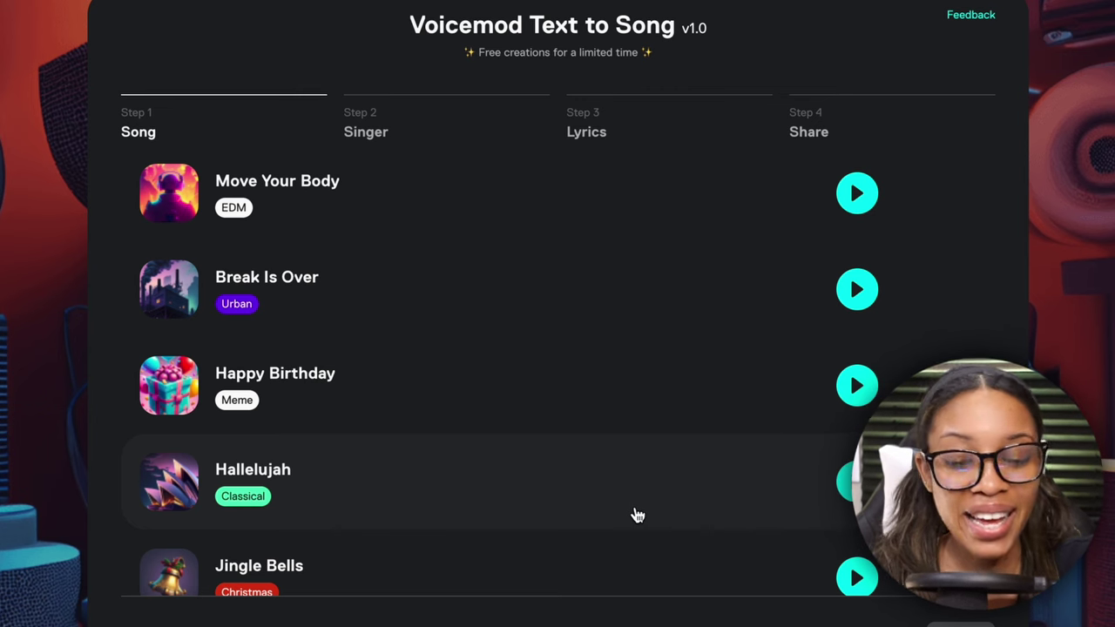
scroll(315, 520, up, 3)
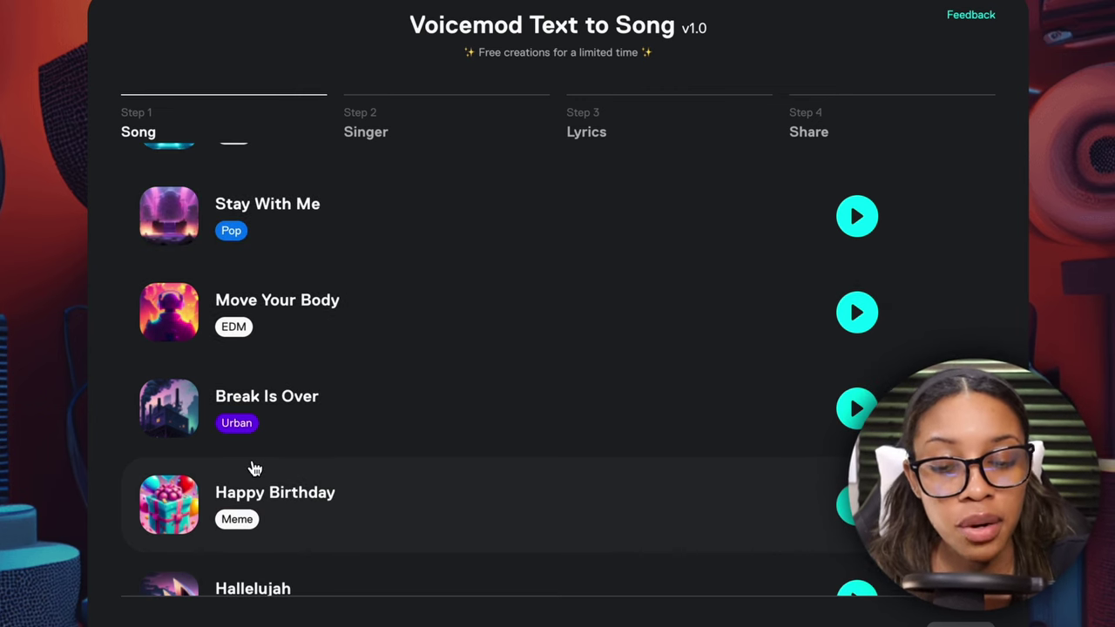
scroll(252, 466, up, 2)
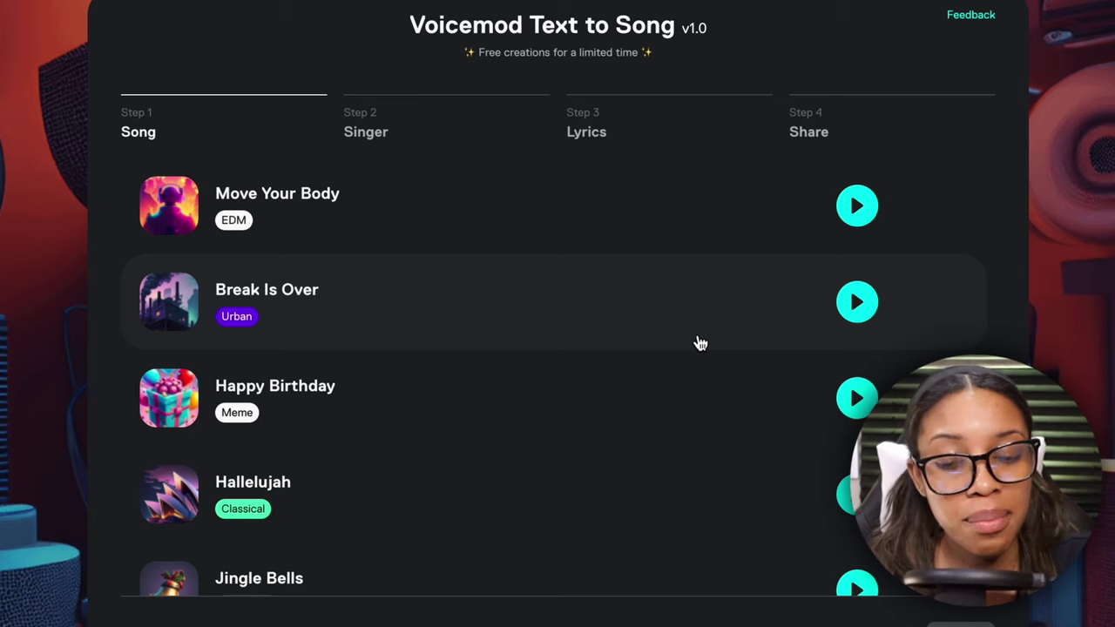
click(421, 324)
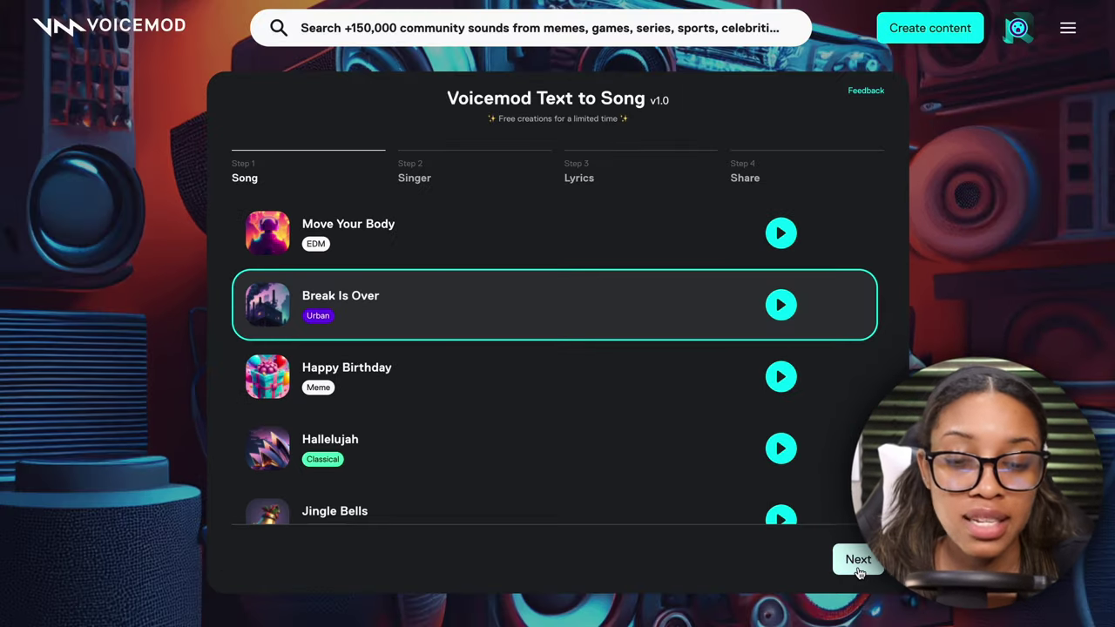
click(940, 624)
Look through the available singers, choose Joe, the tenor voice with a ringing presence, and proceed to the lyrics
scroll(669, 496, down, 1)
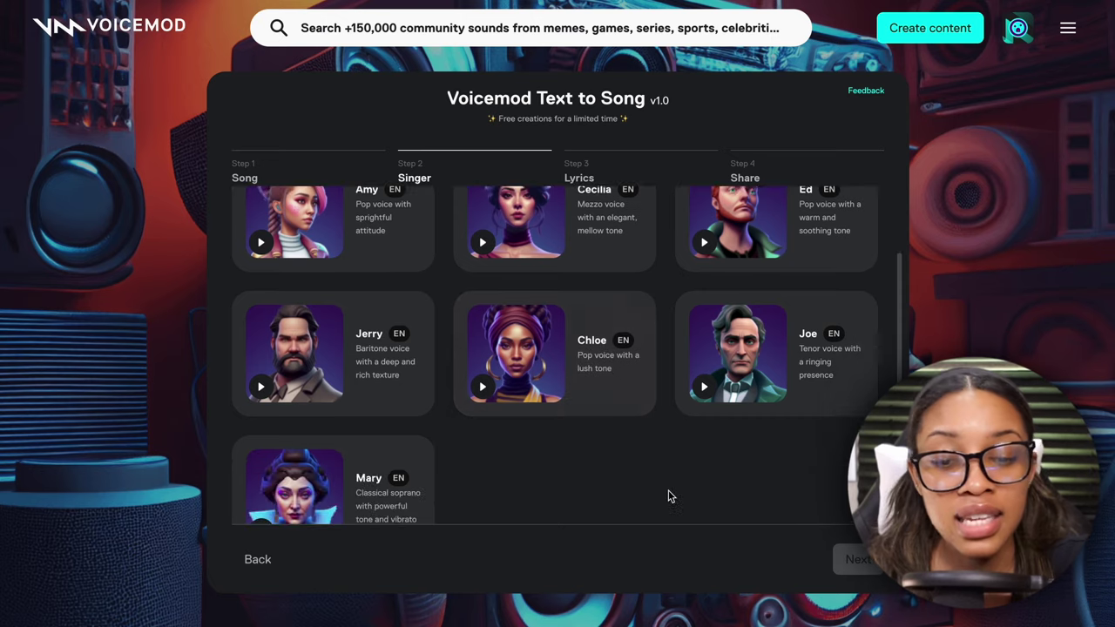
scroll(655, 422, up, 1)
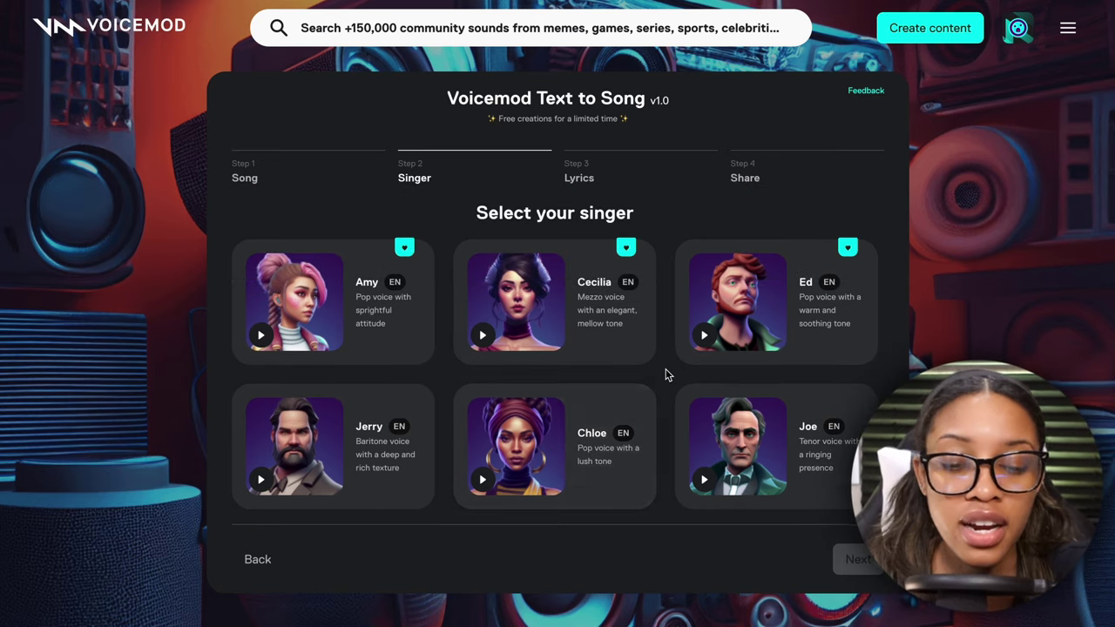
scroll(667, 373, down, 2)
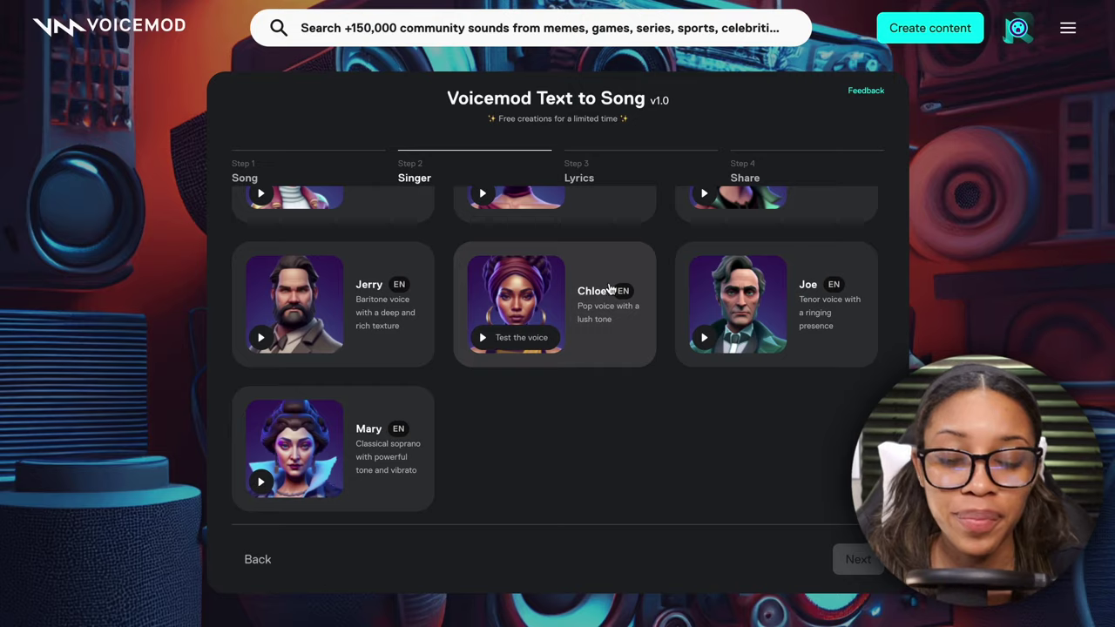
click(730, 443)
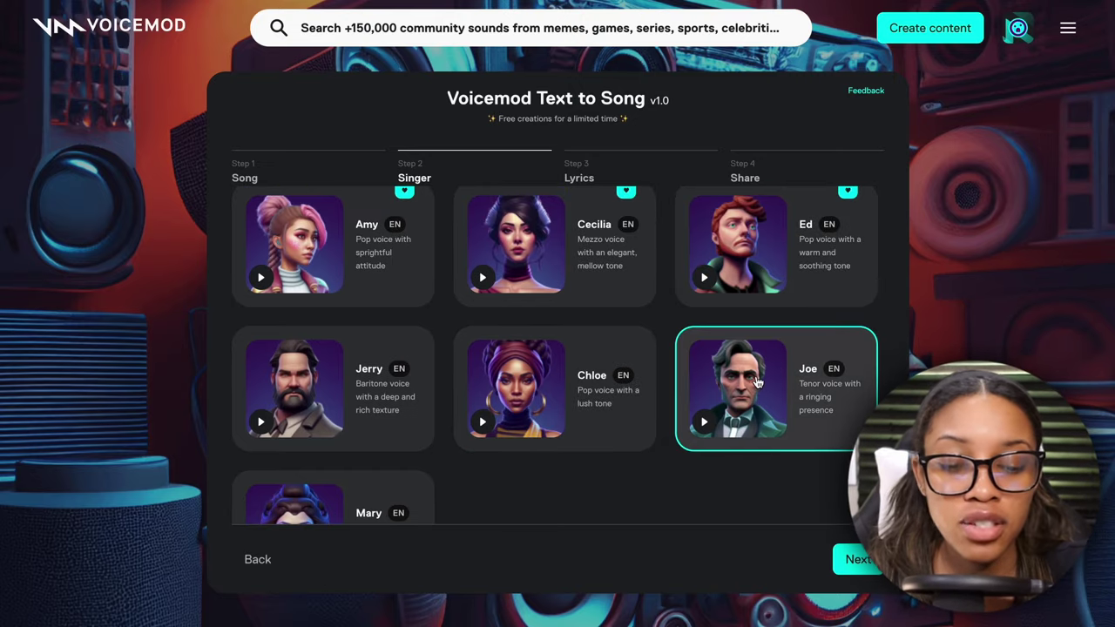
scroll(733, 429, down, 1)
click(847, 562)
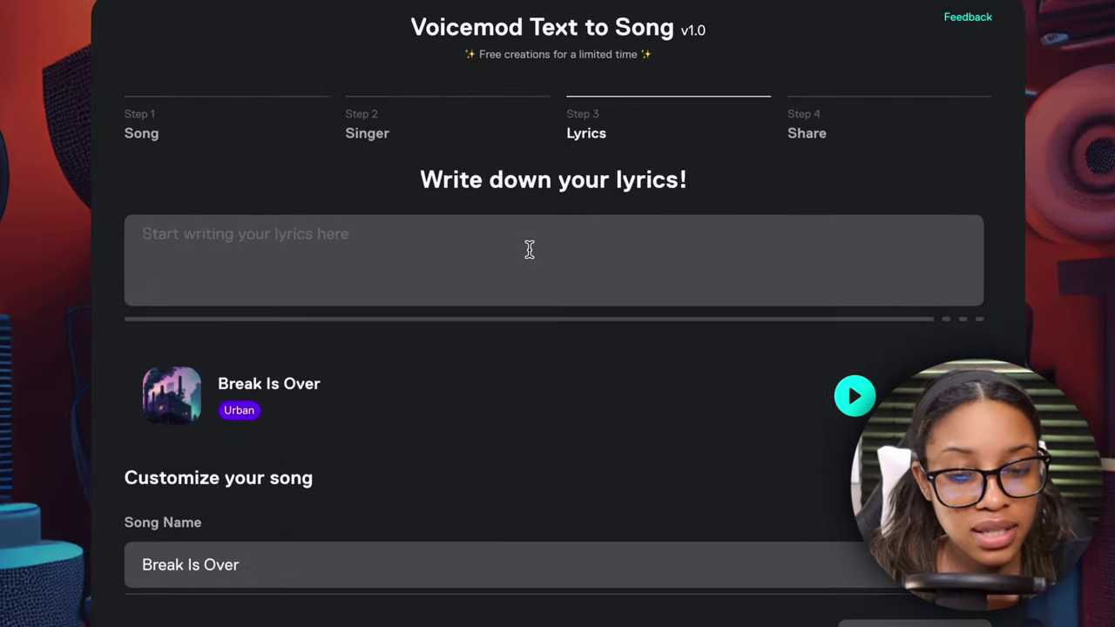
Enter the verse beginning "As the wheels roll down this dusty road" as lyrics and trim its ending to "It's been so long."
click(537, 265)
text(As the wheels roll down this dusty road Memories flood, like a river did flow Through the fields of gold, we used to roam It's been so long, I can't)
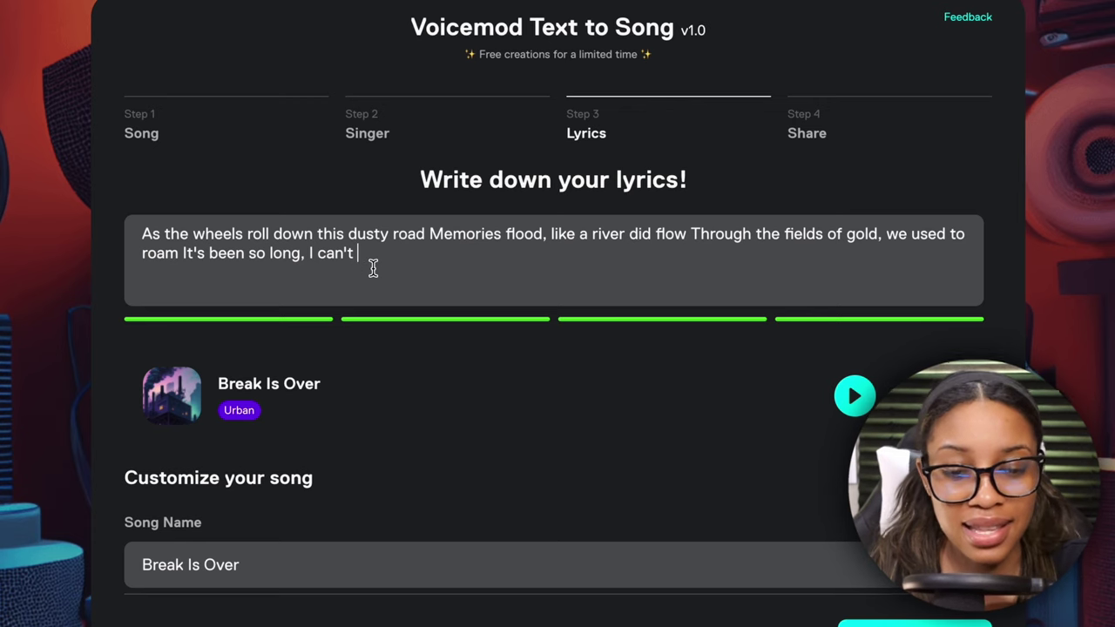
drag(355, 254, 304, 255)
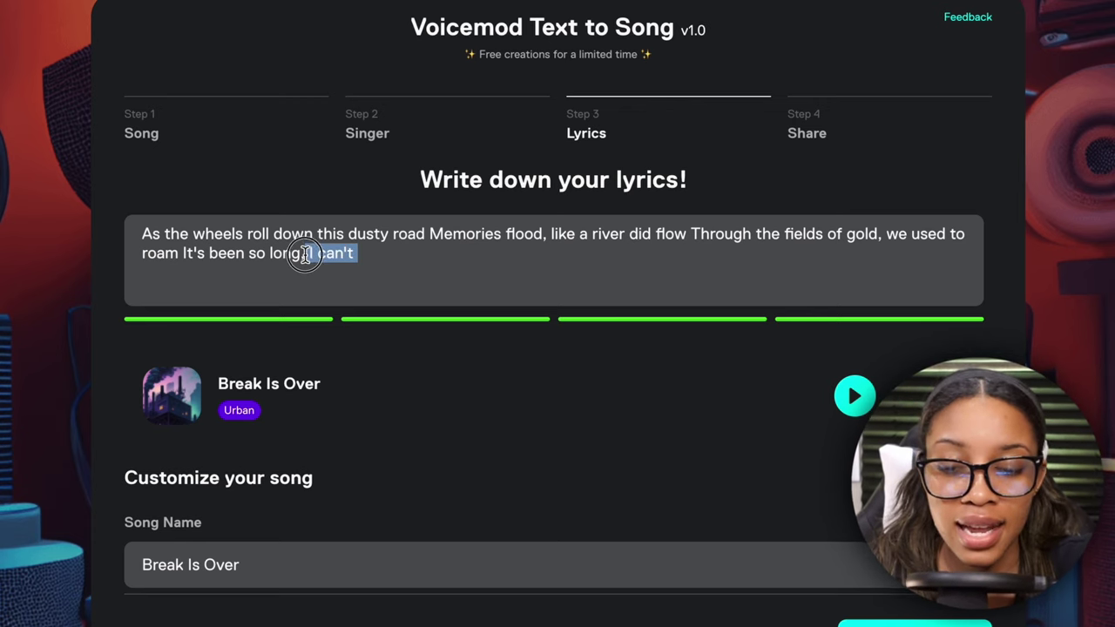
key(BackSpace)
key(BackSpace)
text(.)
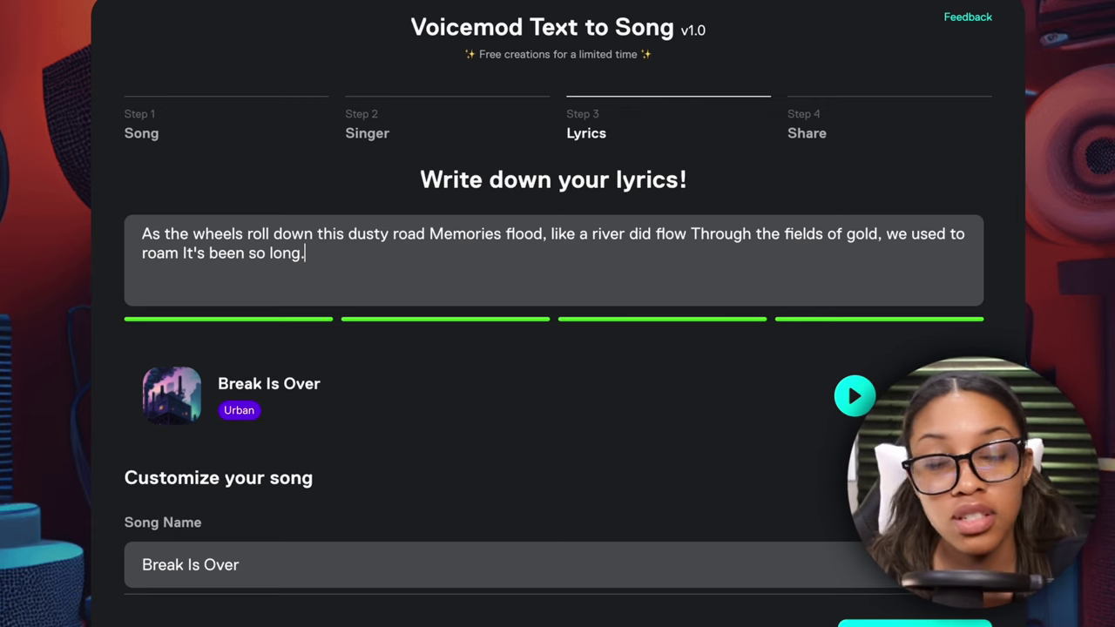
Name the song "test3", keep Joe as the artist name, and create the song
scroll(250, 423, down, 2)
click(250, 422)
drag(250, 423, 95, 419)
key(BackSpace)
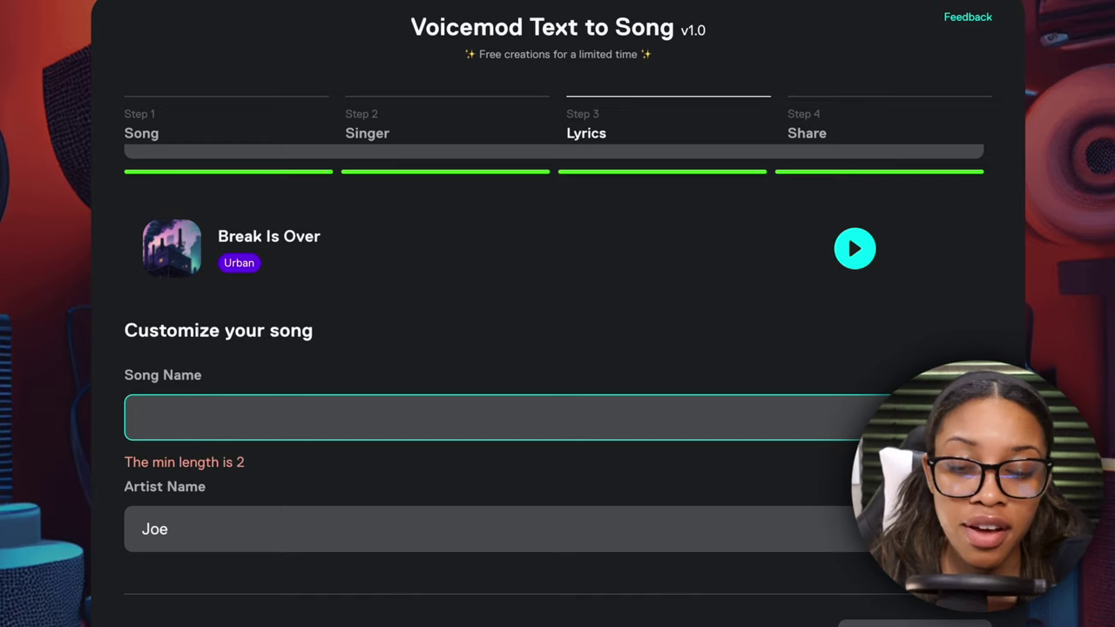
text(test3)
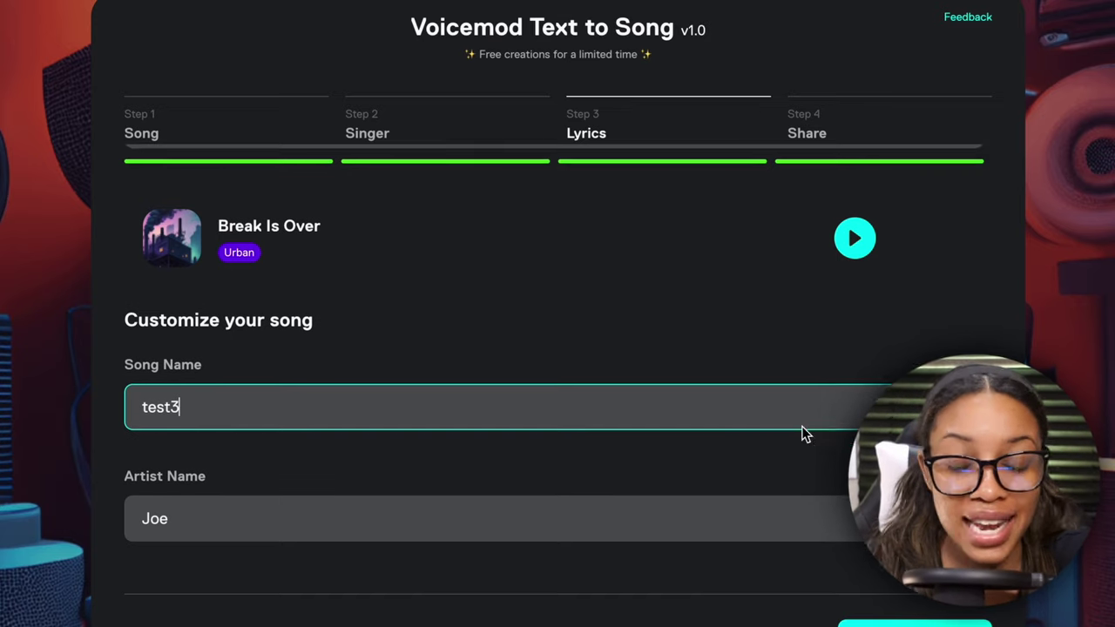
scroll(810, 410, up, 2)
scroll(809, 480, down, 3)
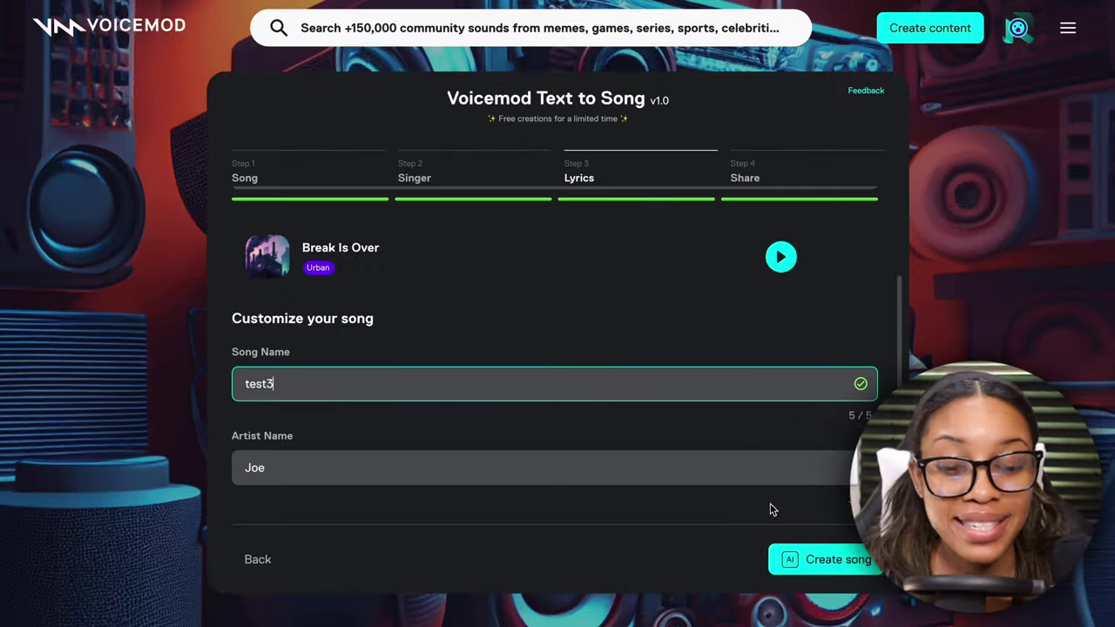
click(905, 625)
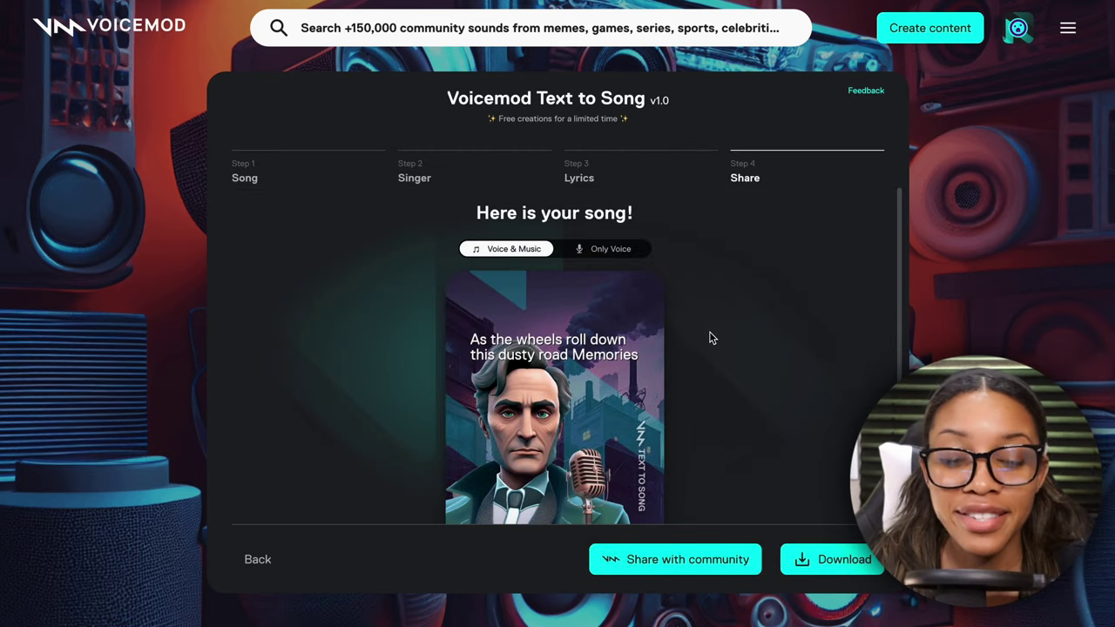
Listen to the finished song and look over its cover card and the options for editing lyrics, sharing and downloading
scroll(709, 333, down, 1)
scroll(709, 338, down, 3)
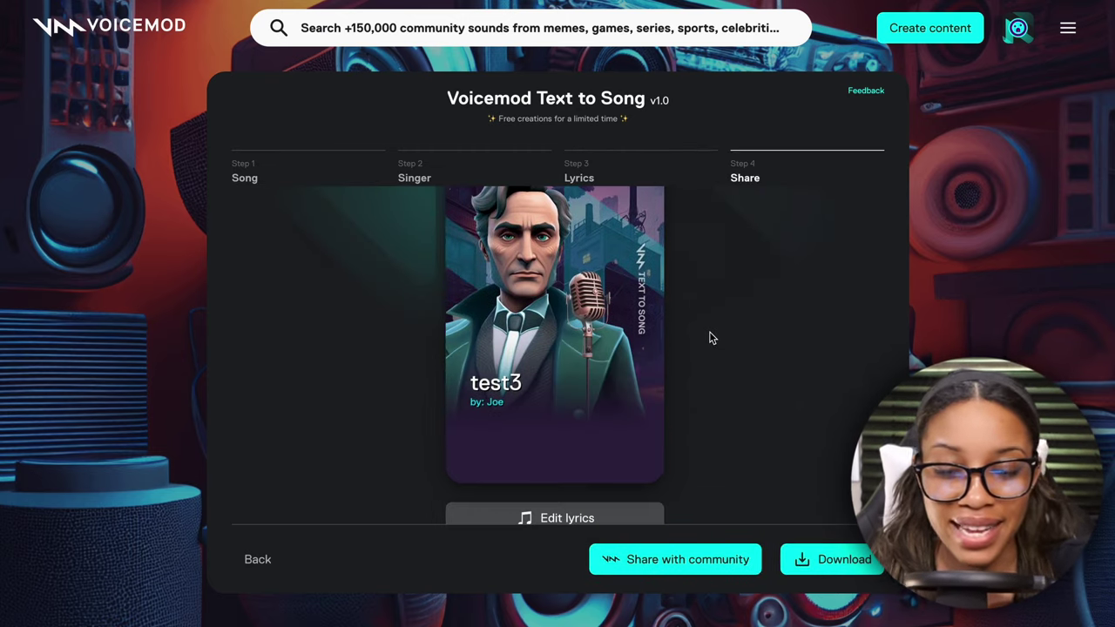
scroll(710, 338, up, 1)
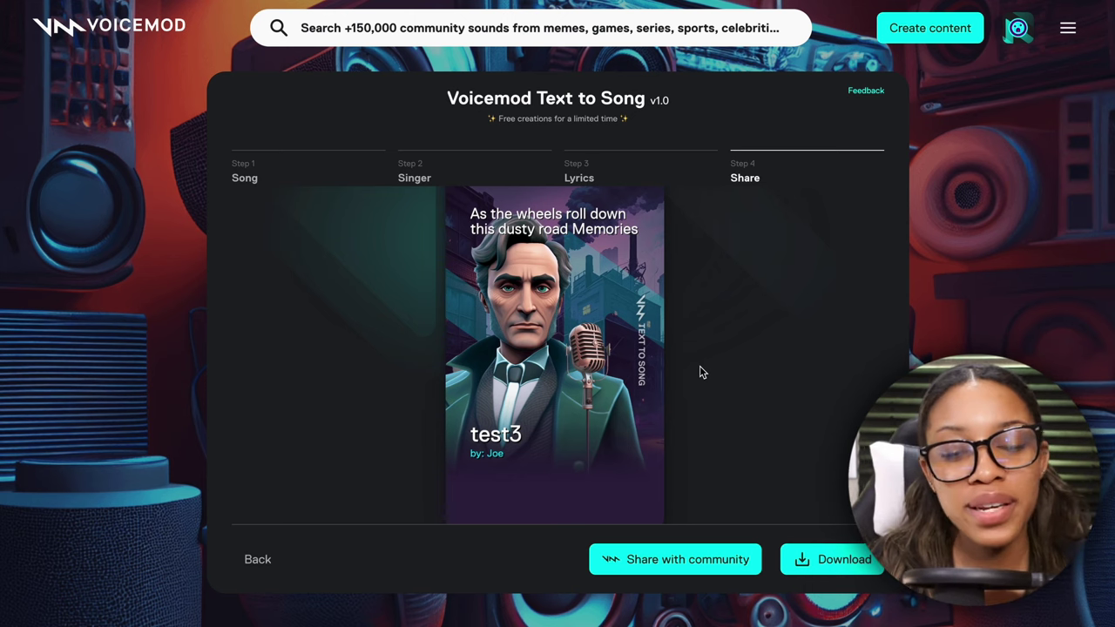
scroll(693, 356, up, 2)
scroll(697, 357, down, 4)
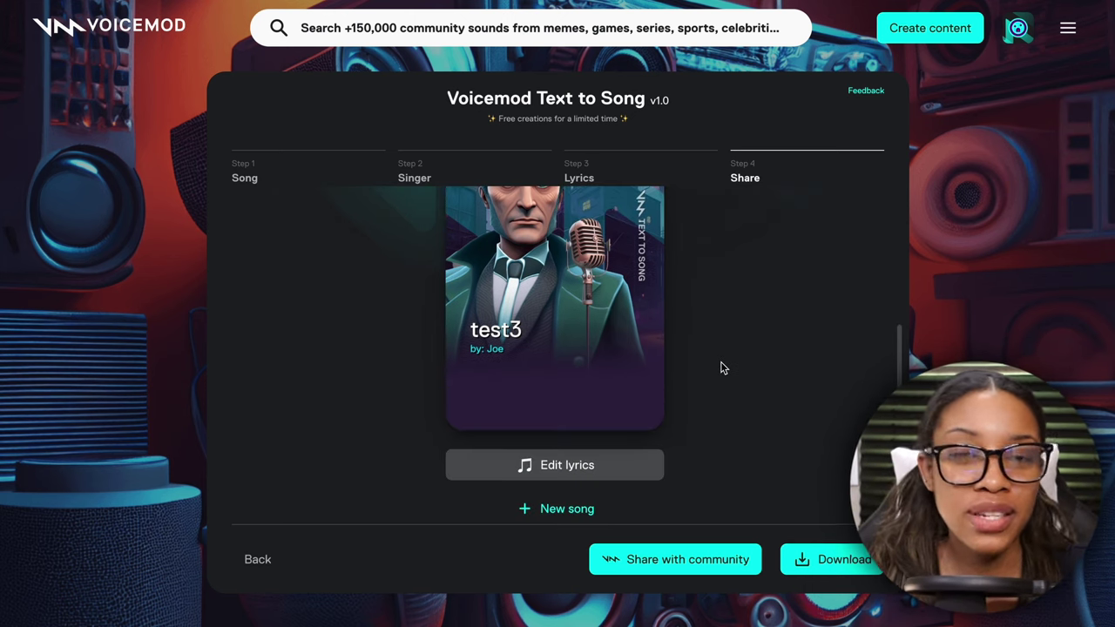
scroll(653, 332, up, 1)
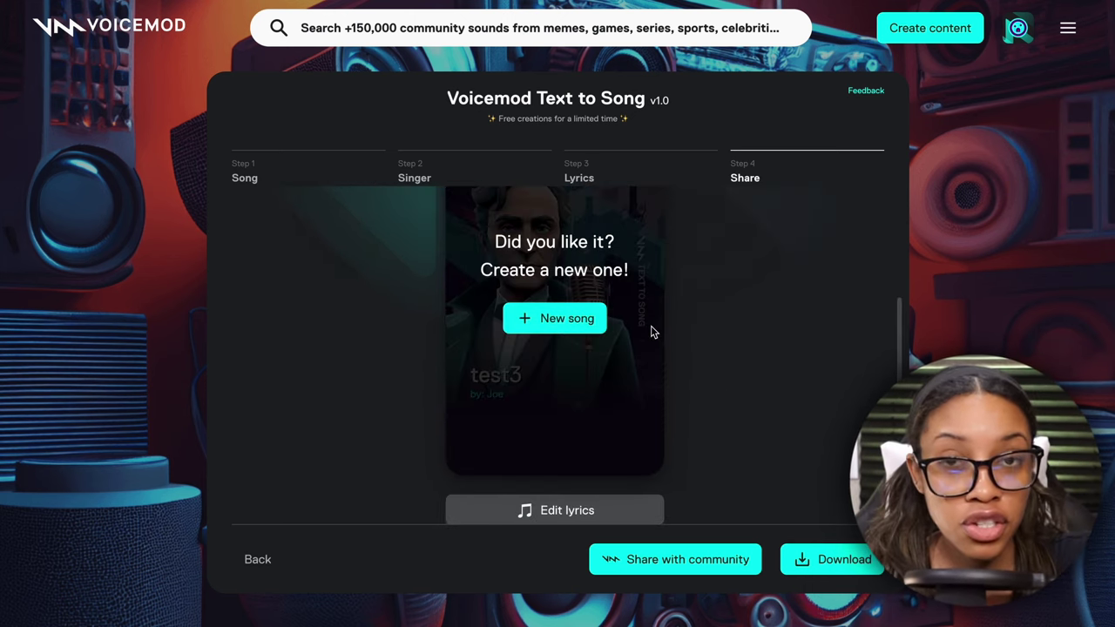
scroll(644, 328, down, 1)
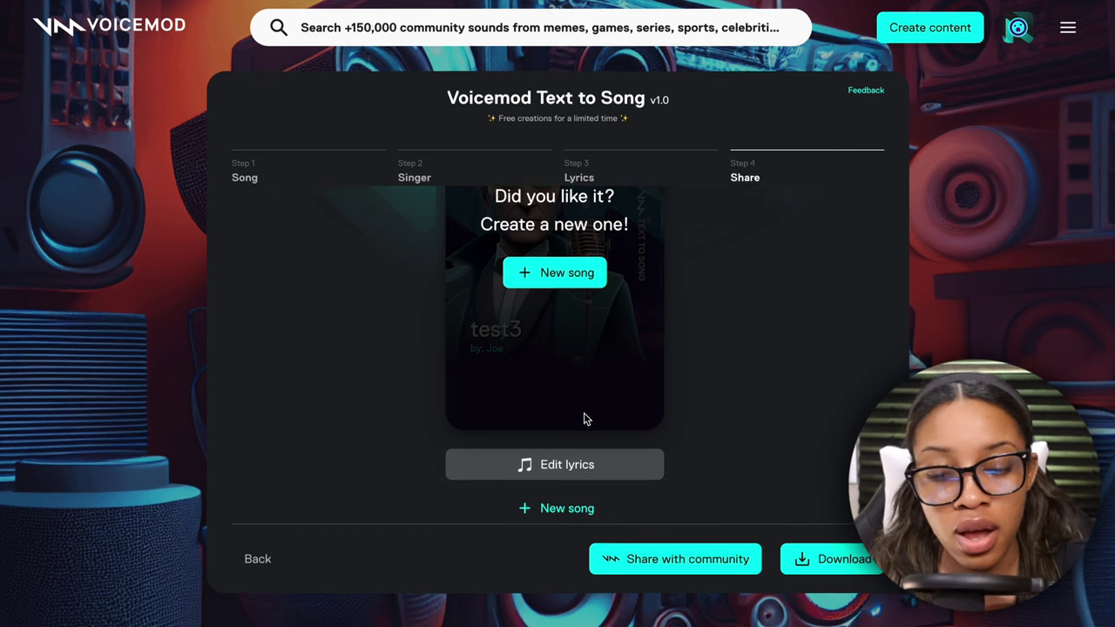